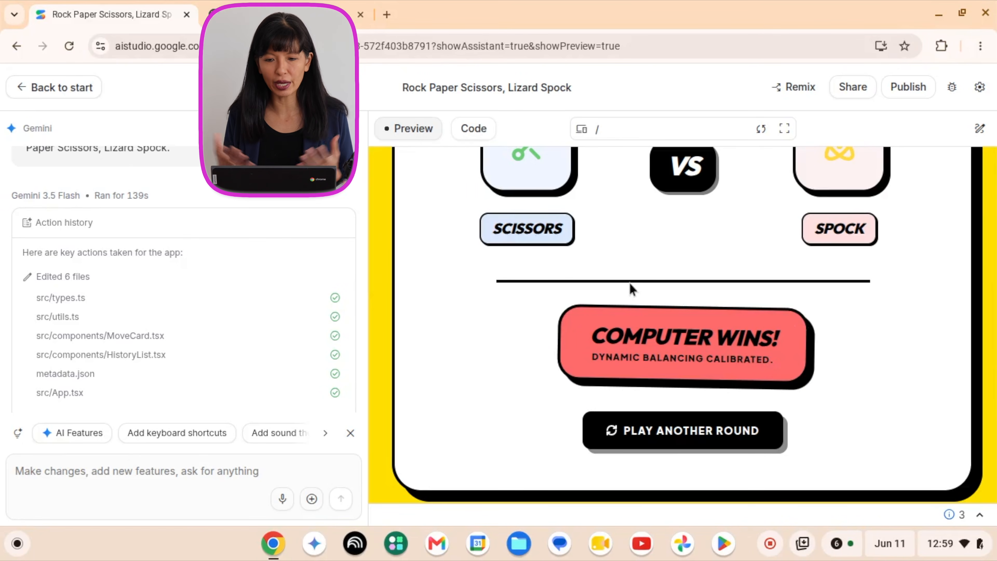
Step: Show the app's source code and look through the main.tsx, types.ts and utils.ts files
click(475, 128)
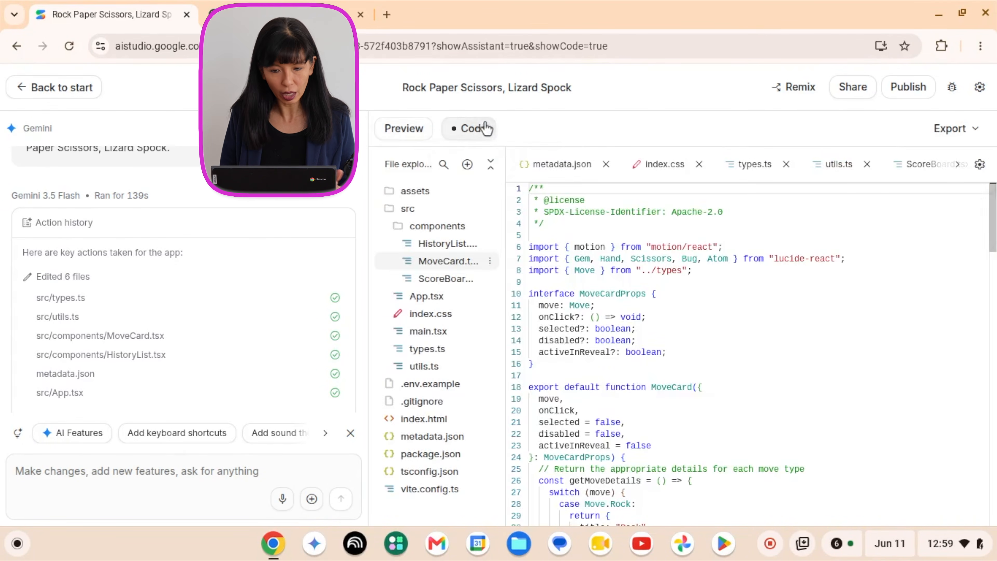
click(430, 313)
click(434, 337)
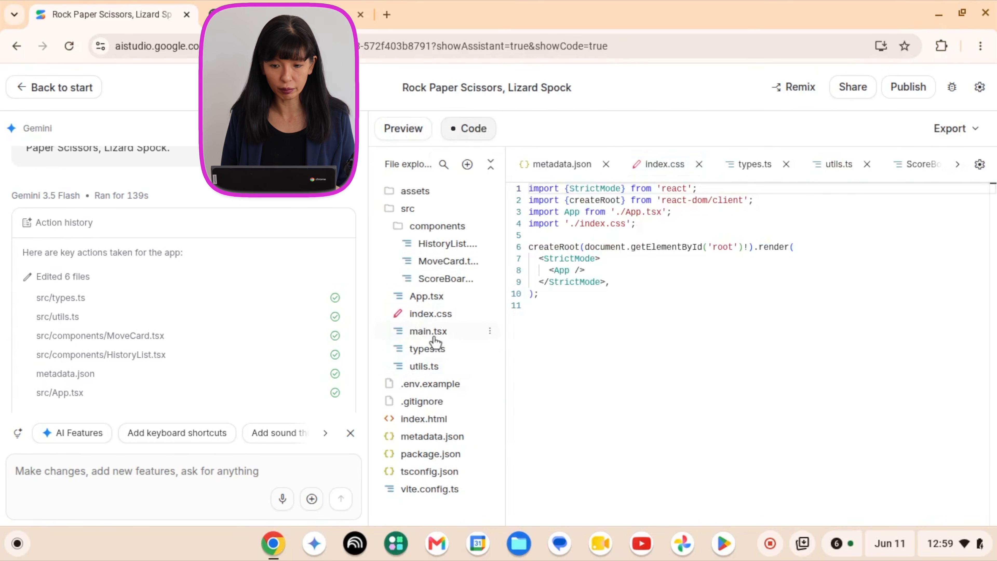
click(439, 351)
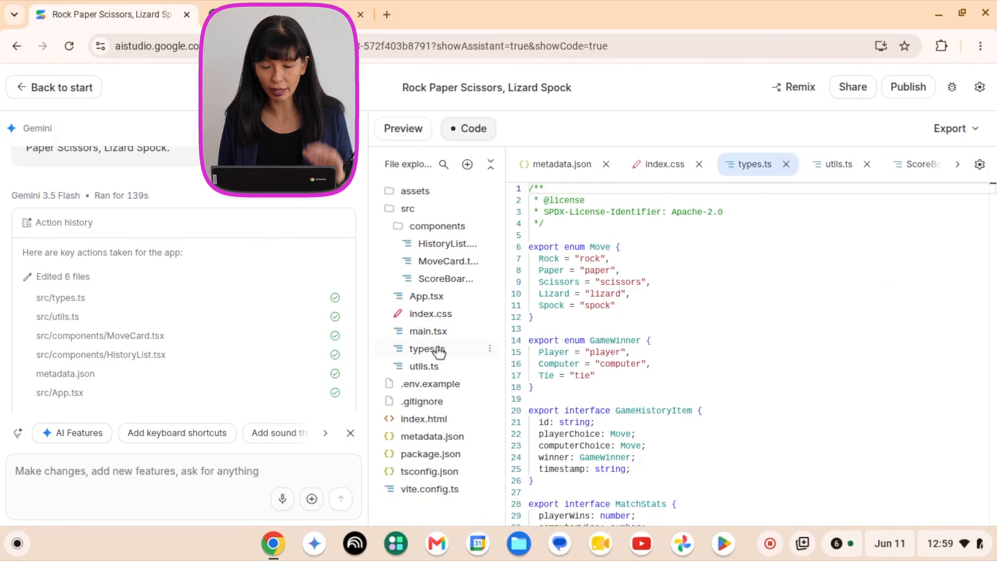
click(450, 369)
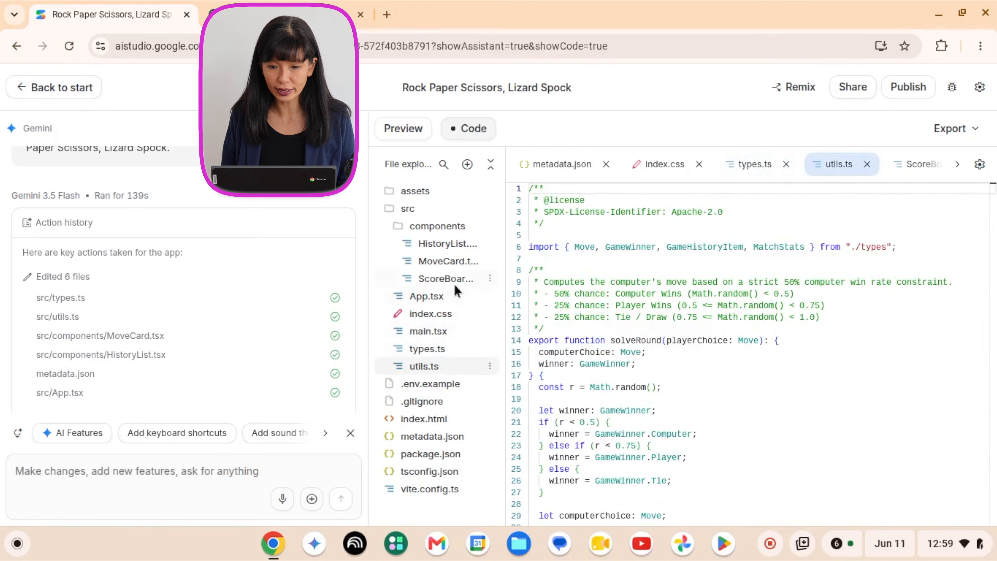
Step: Change the page title in index.html to "Rock Paper Scissors" and save the edit
click(424, 419)
drag(585, 247, 701, 248)
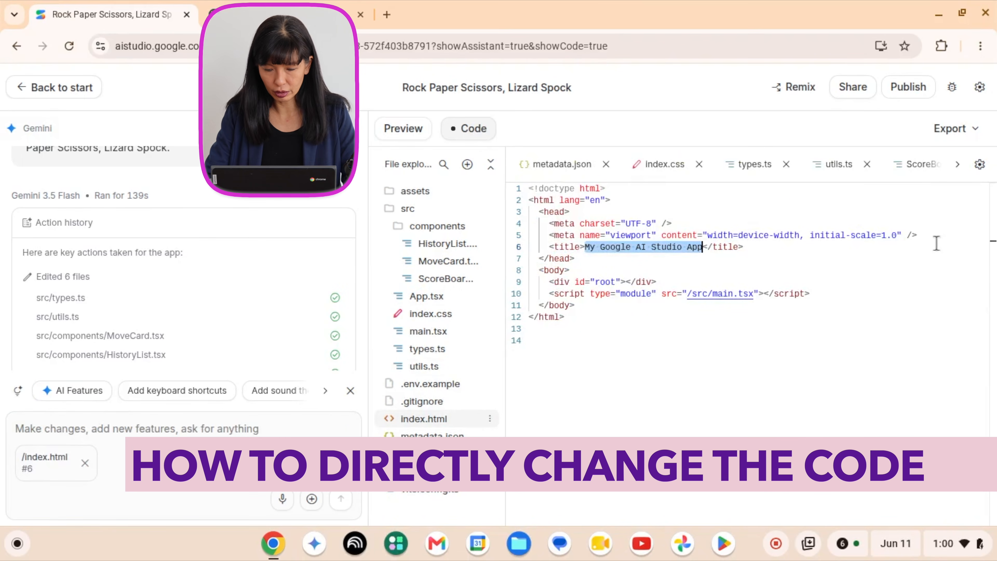
text(Rock Paper Scissors)
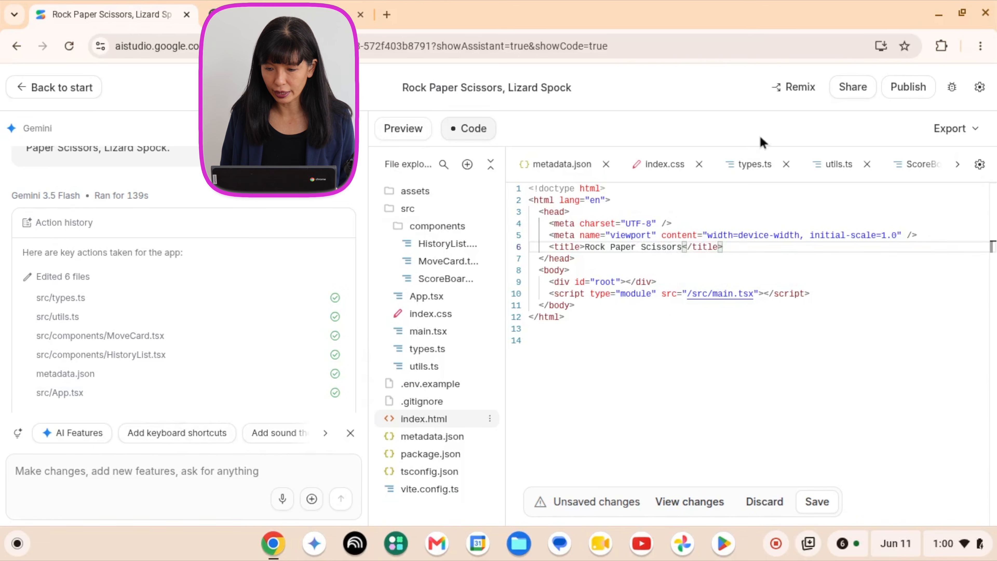
click(817, 502)
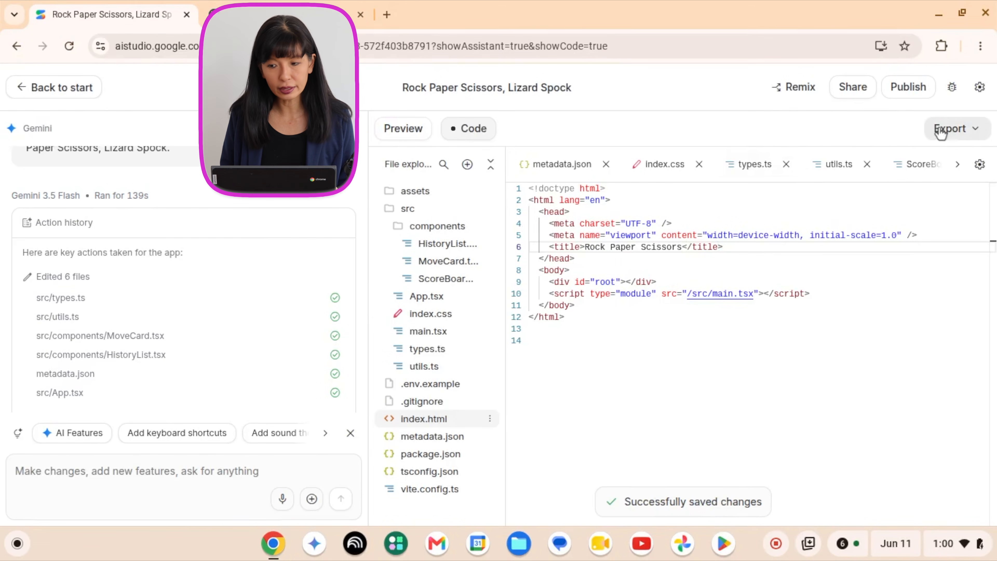
Step: Export the project's code as a .zip file
click(943, 133)
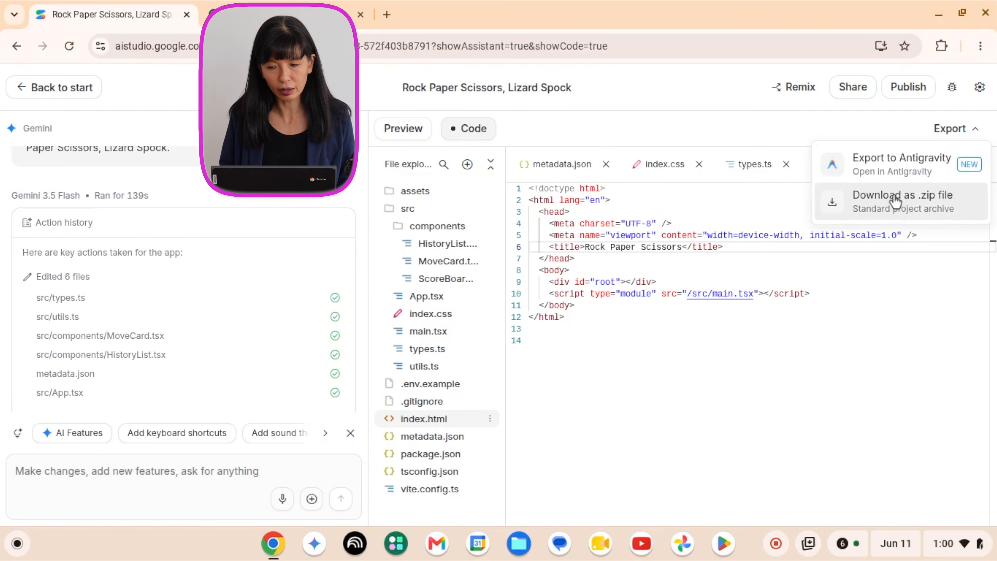
click(896, 202)
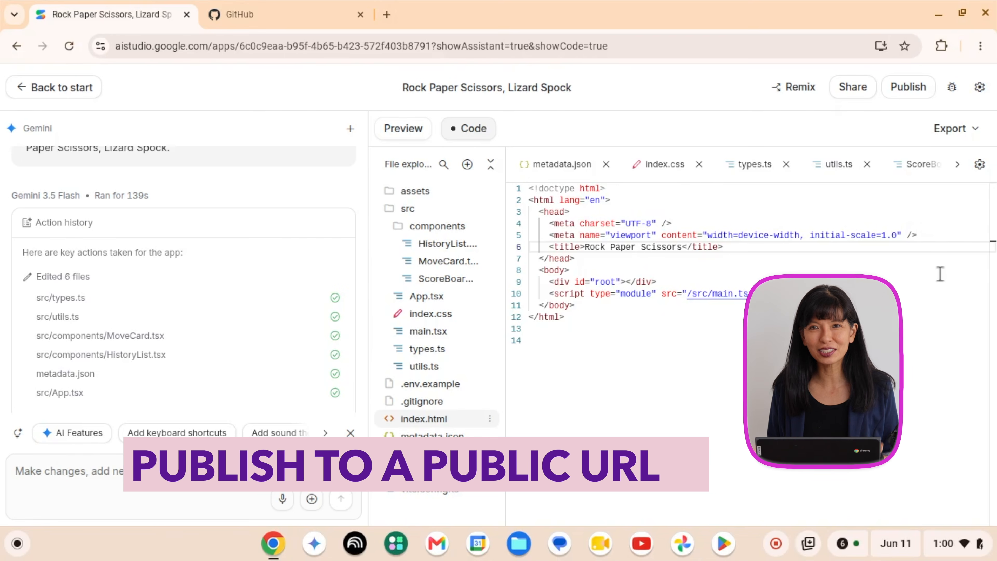
Step: Check the GitHub dashboard, and open vercel.com in a new browser tab
click(326, 18)
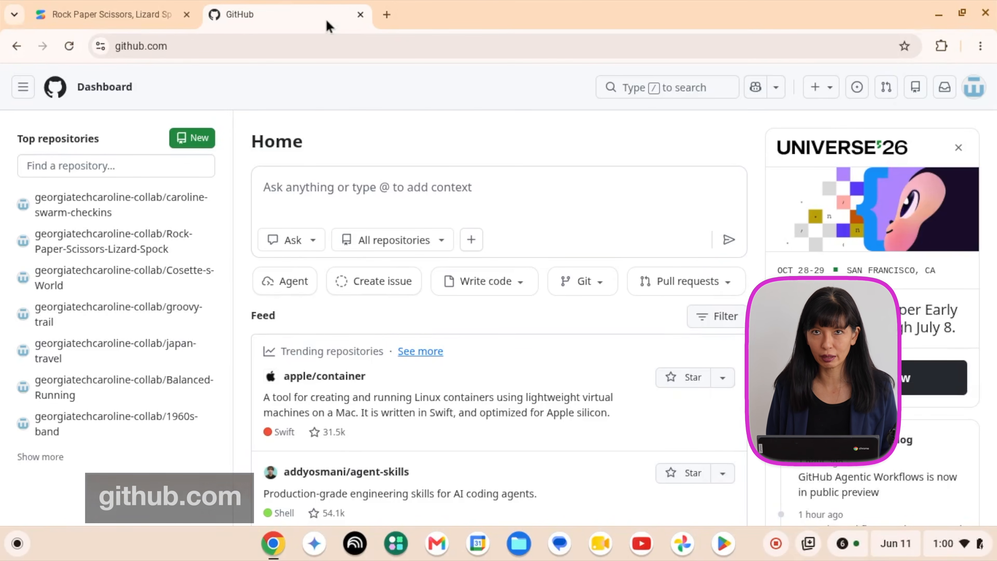
click(385, 16)
text(ver)
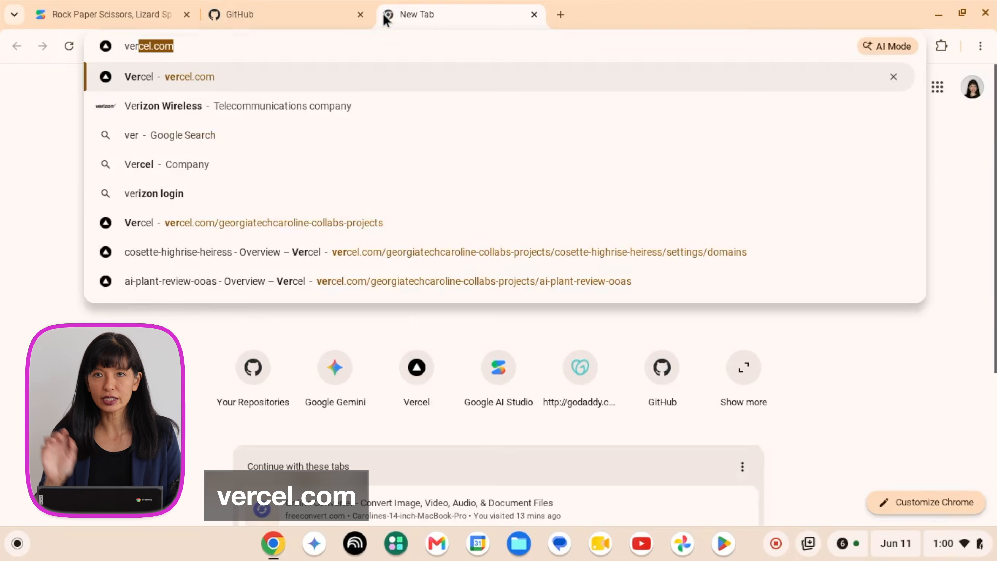
key(Return)
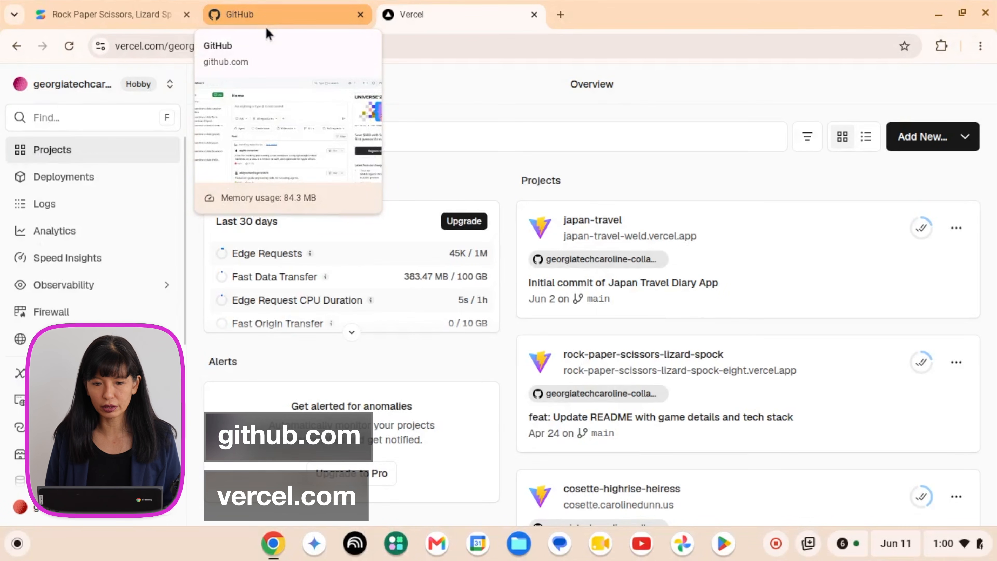
Step: Return to AI Studio, start publishing the app and examine the available Google Cloud project choices
click(138, 22)
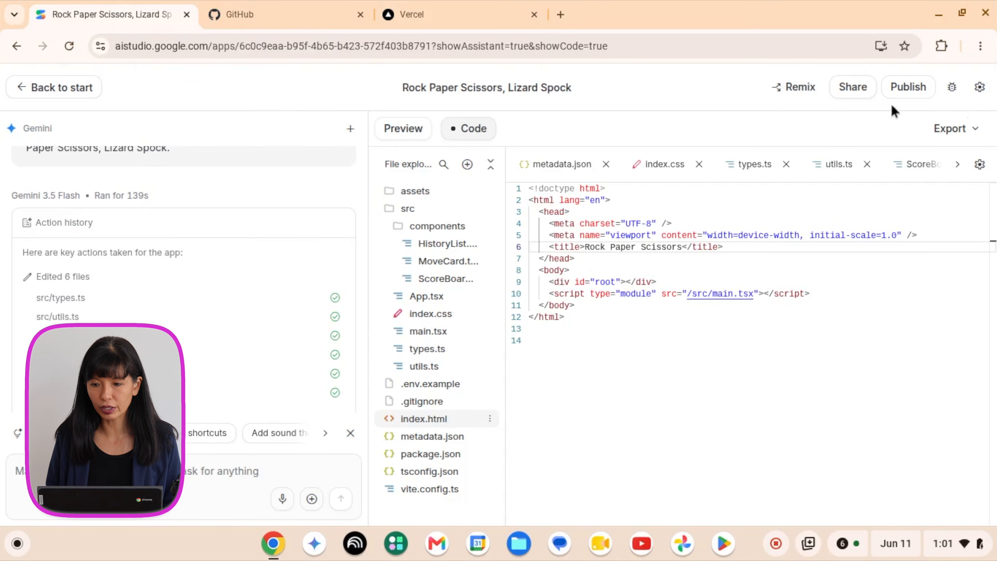
click(901, 91)
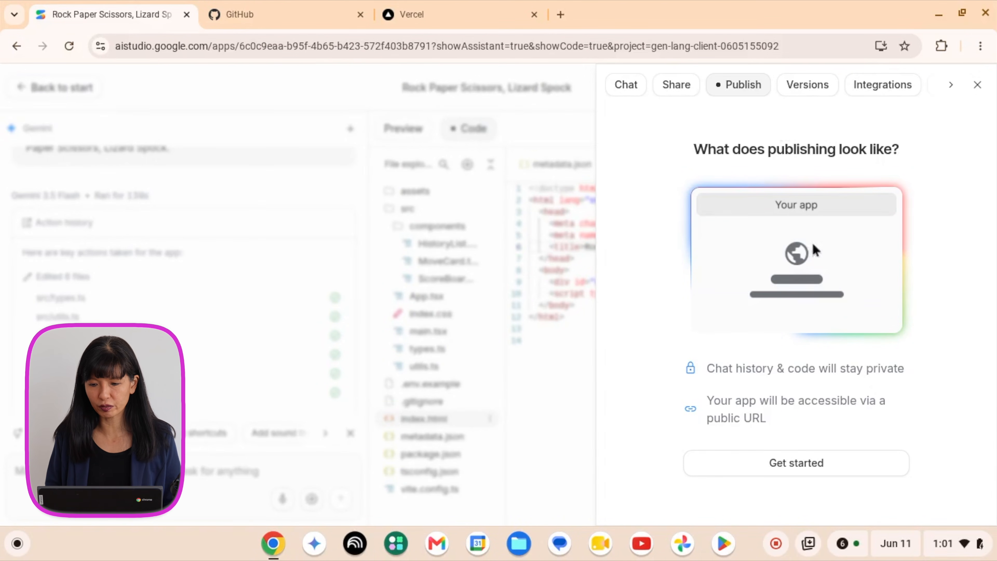
click(787, 462)
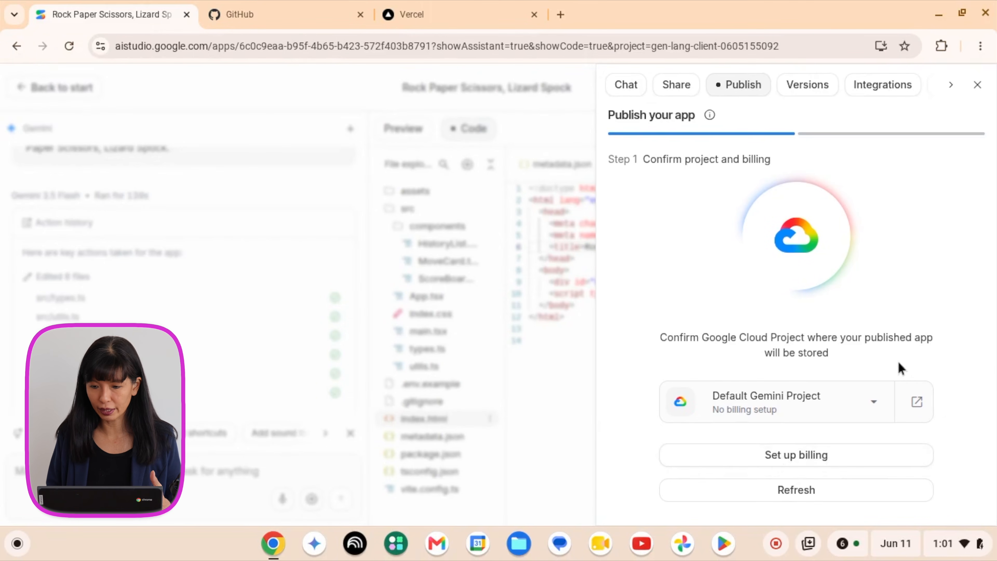
click(875, 411)
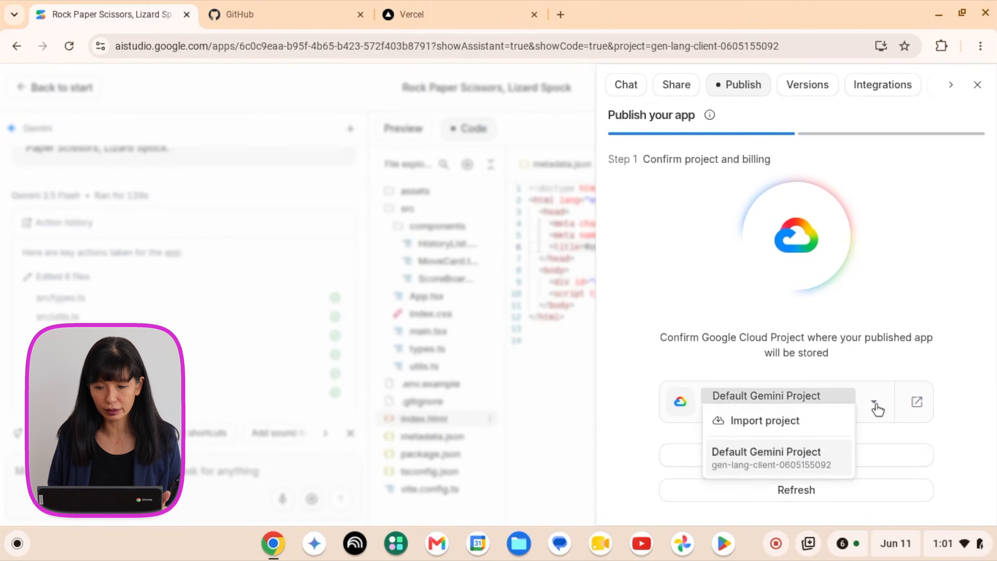
click(875, 346)
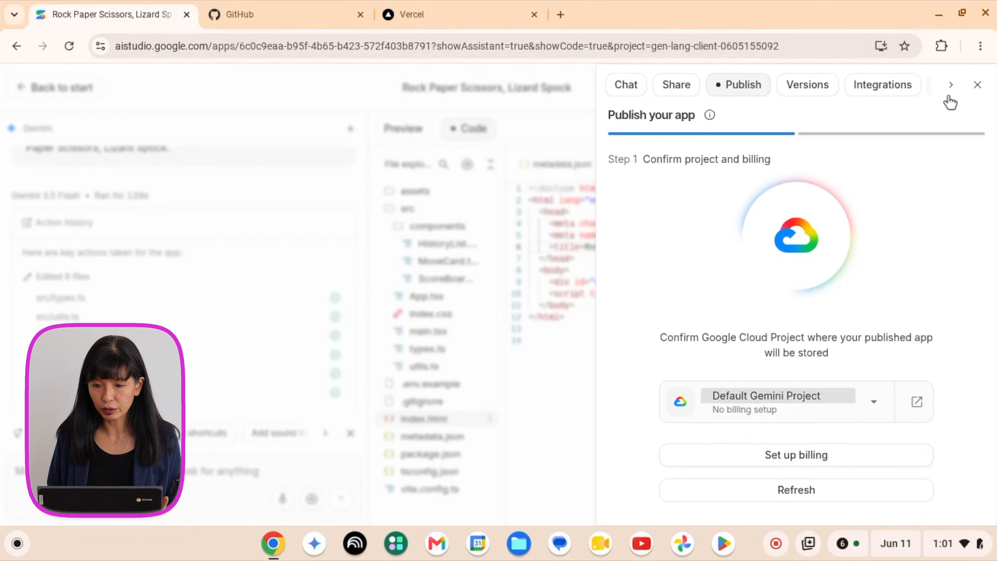
Step: Create a private GitHub repository named "Rock Paper Scissors" with the description "Simple rock paper scissors lizard Spock game"
click(950, 85)
click(949, 95)
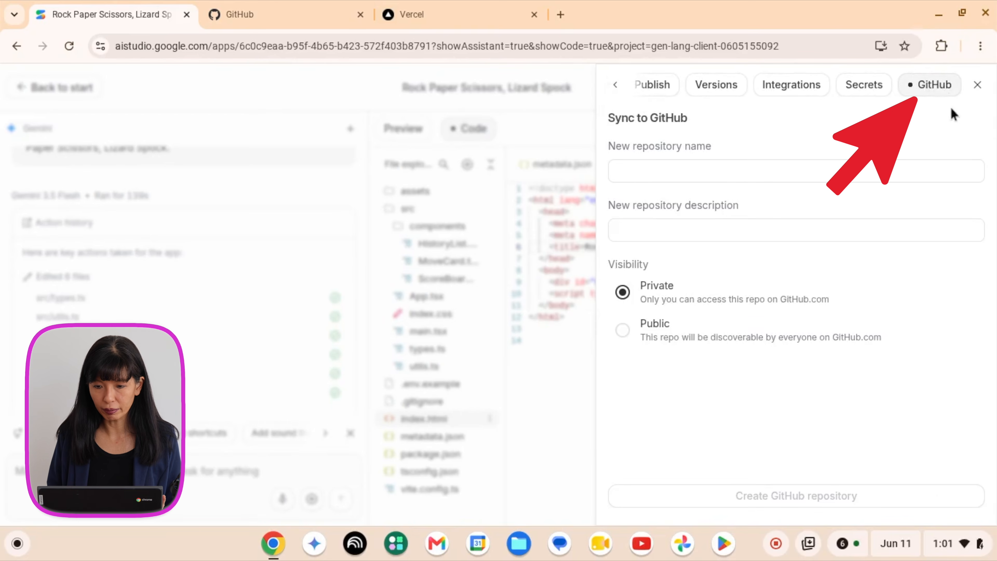
click(728, 168)
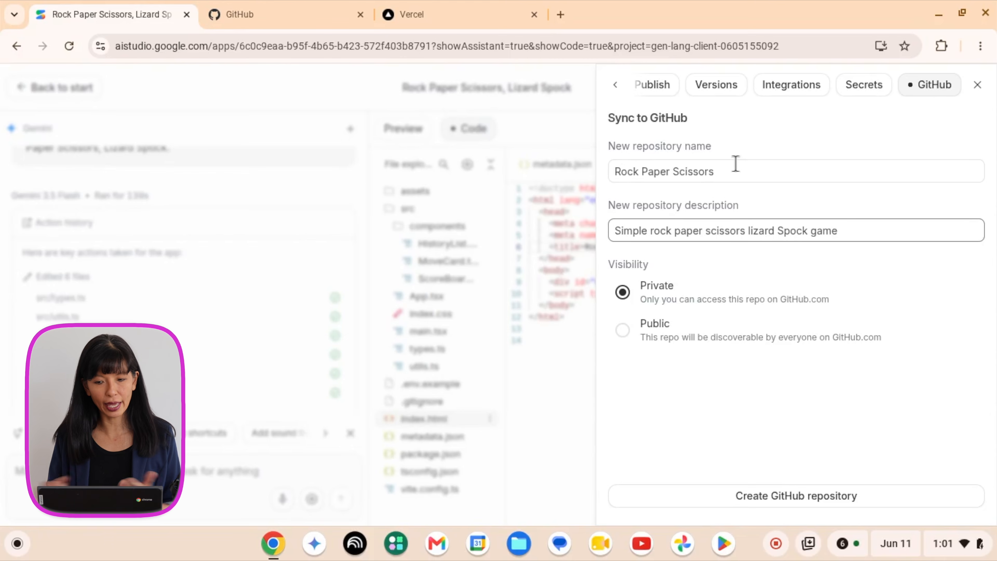
click(623, 329)
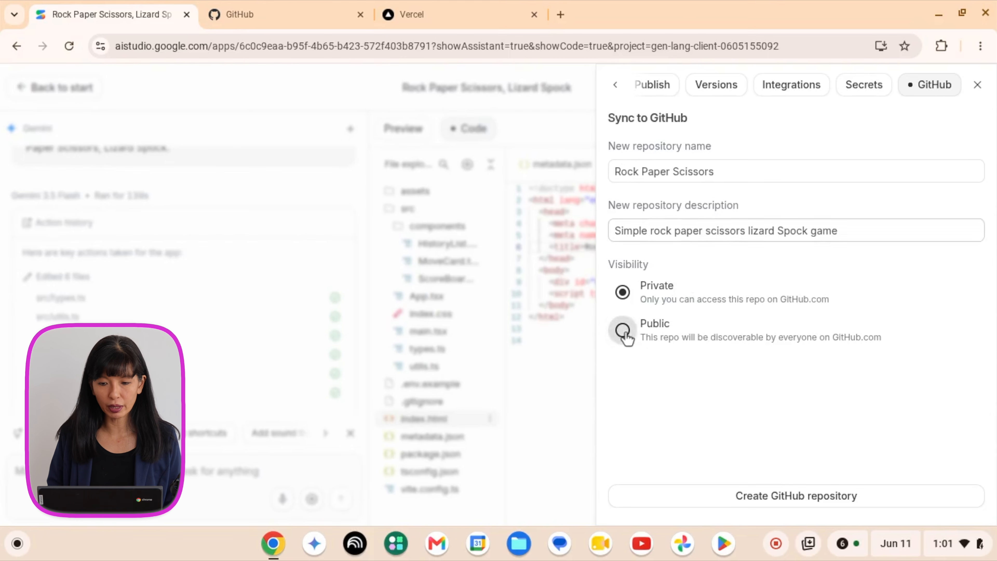
click(623, 297)
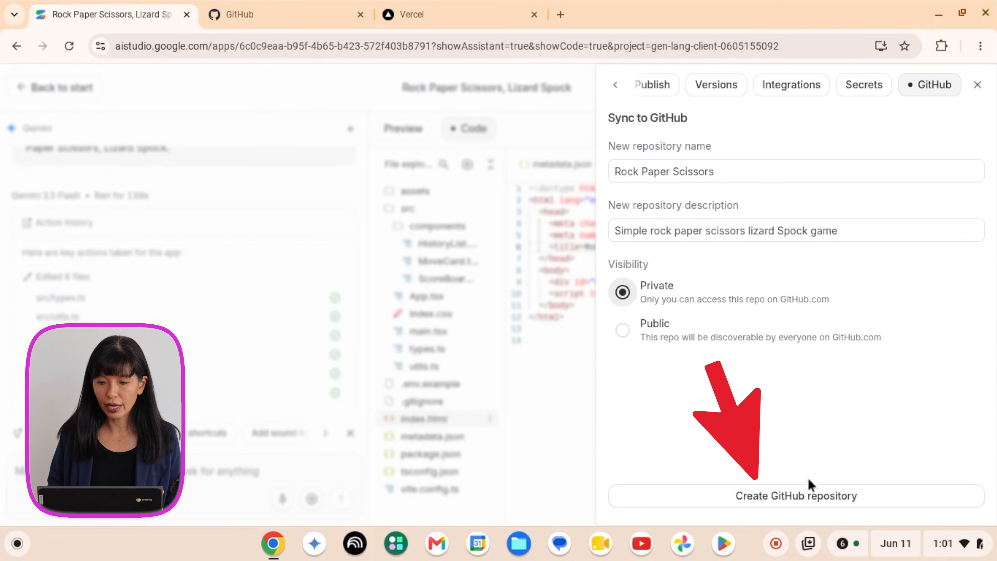
click(822, 504)
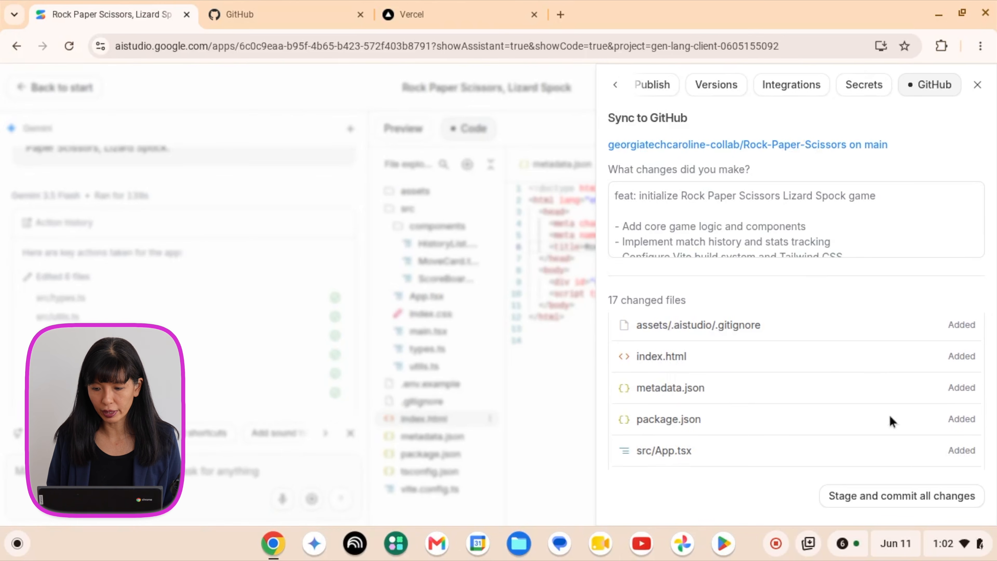
Step: Stage and commit all changed files to GitHub, and open the Rock-Paper-Scissors repository to review its files and README
click(893, 499)
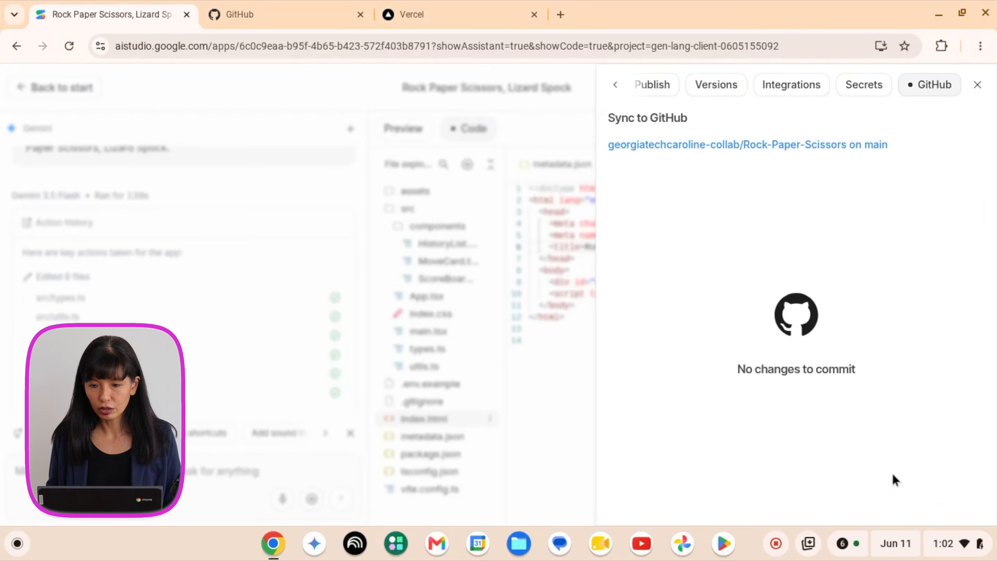
click(750, 144)
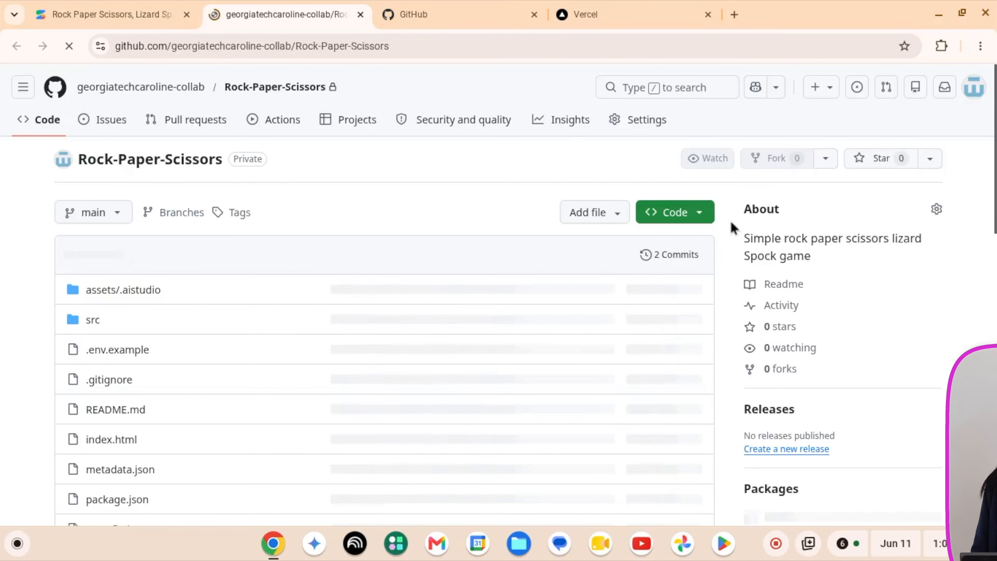
scroll(558, 456, down, 2)
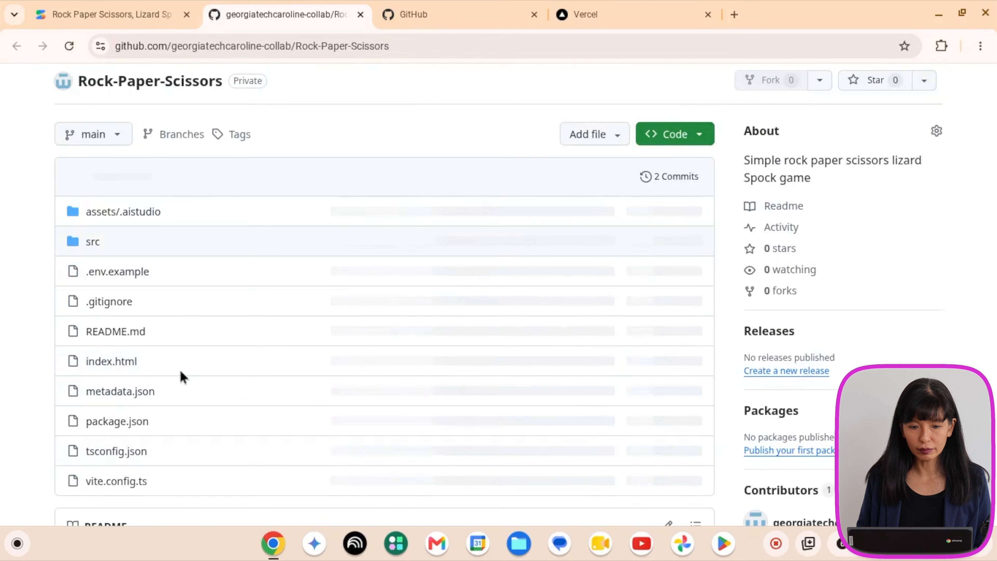
scroll(207, 361, down, 10)
scroll(246, 347, down, 5)
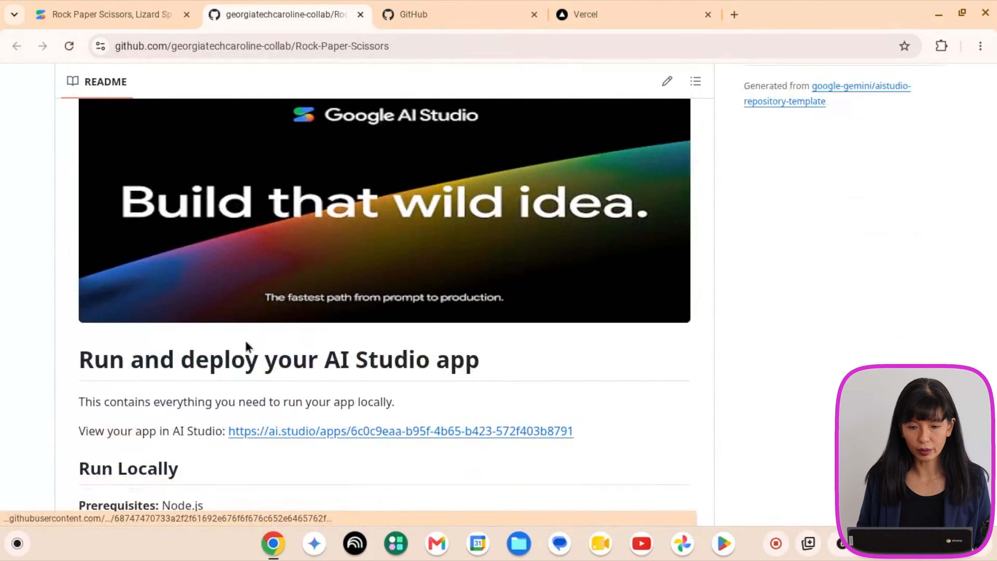
Step: Close the extra GitHub dashboard tab and reload the Vercel projects overview
click(533, 14)
click(445, 16)
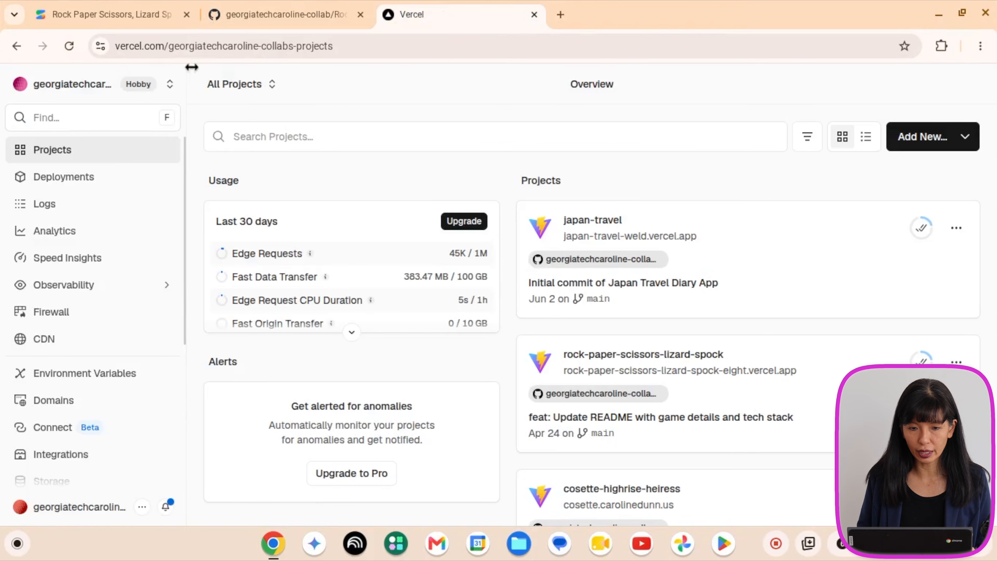
click(264, 41)
text(verr)
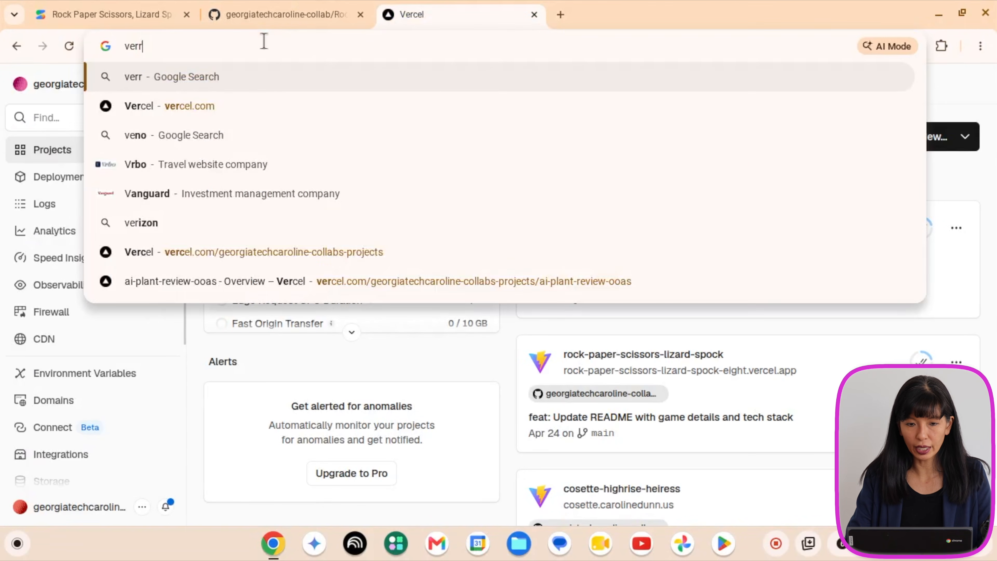
key(Return)
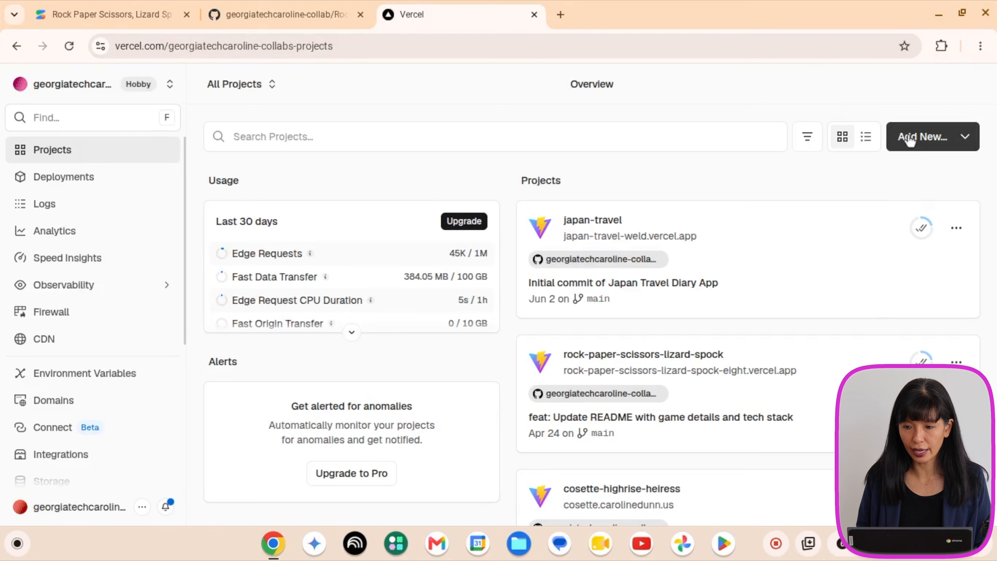
Step: Create a Vercel project by importing the Rock-Paper-Scissors repository with the Vite preset, and deploy it as rock-paper-scissors
click(908, 138)
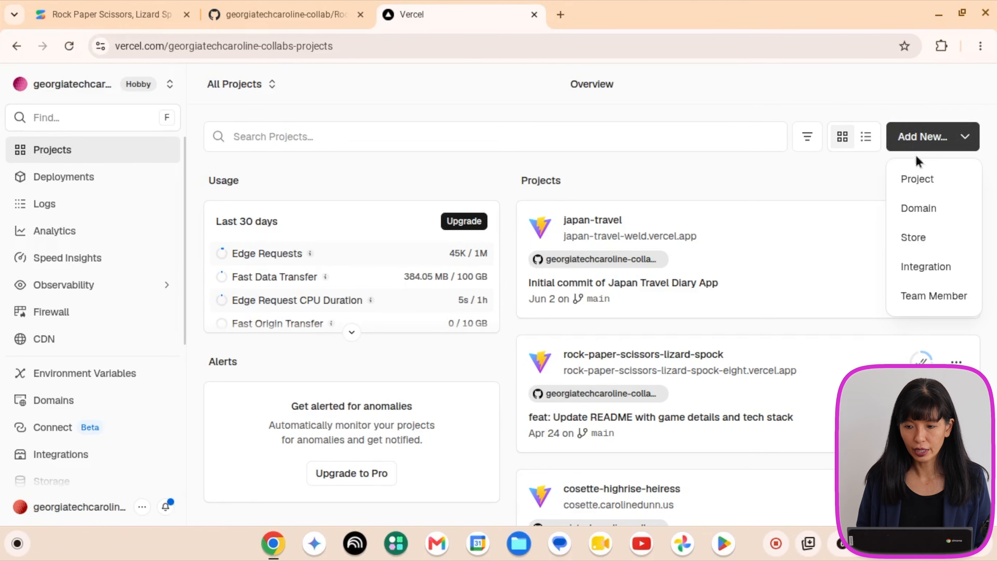
click(924, 185)
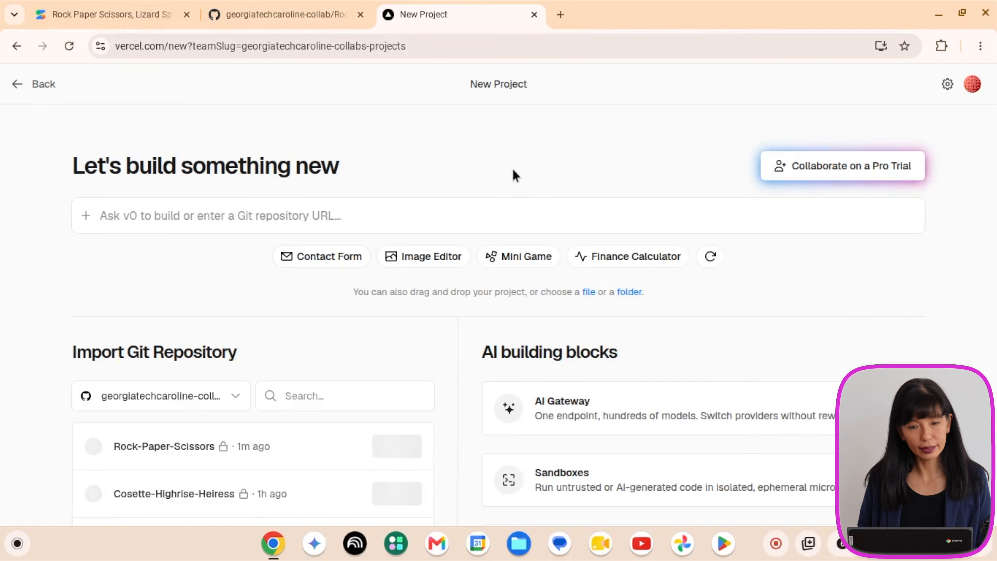
scroll(116, 257, down, 5)
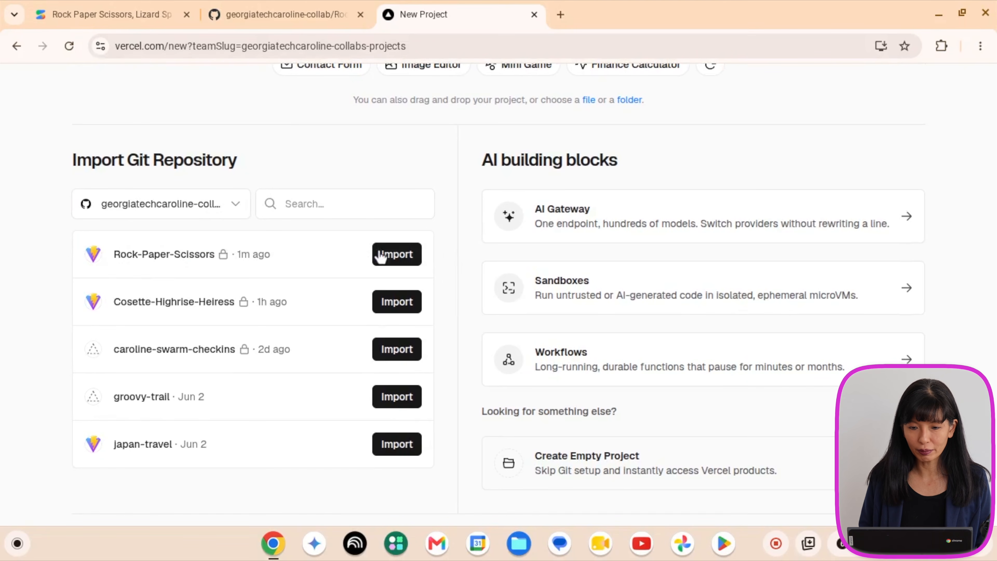
click(407, 260)
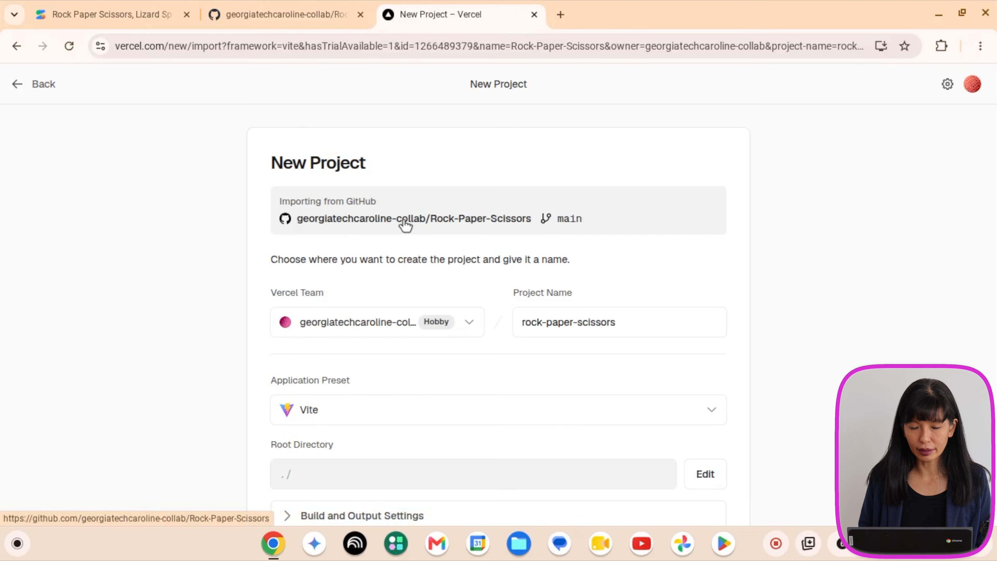
scroll(754, 238, down, 4)
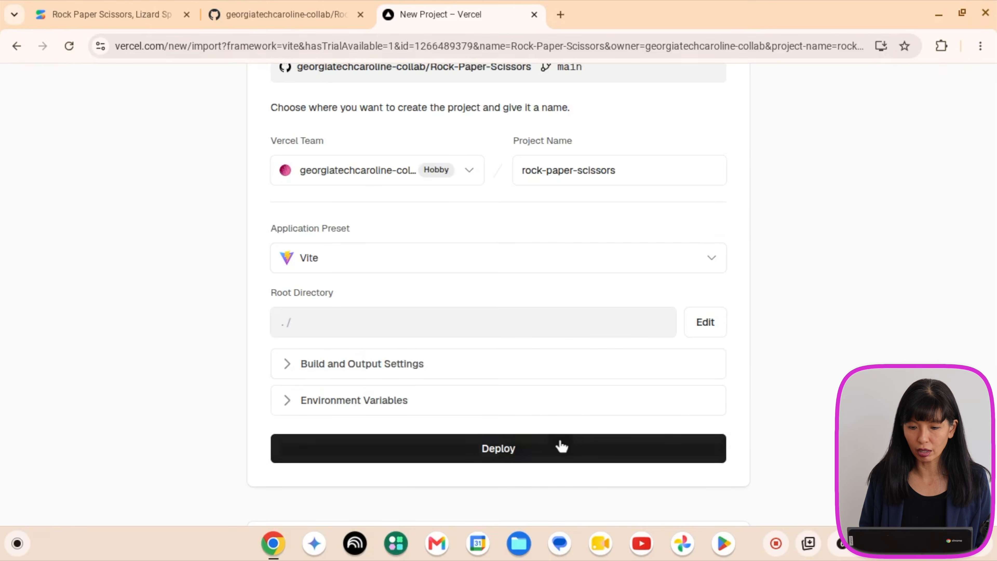
click(507, 458)
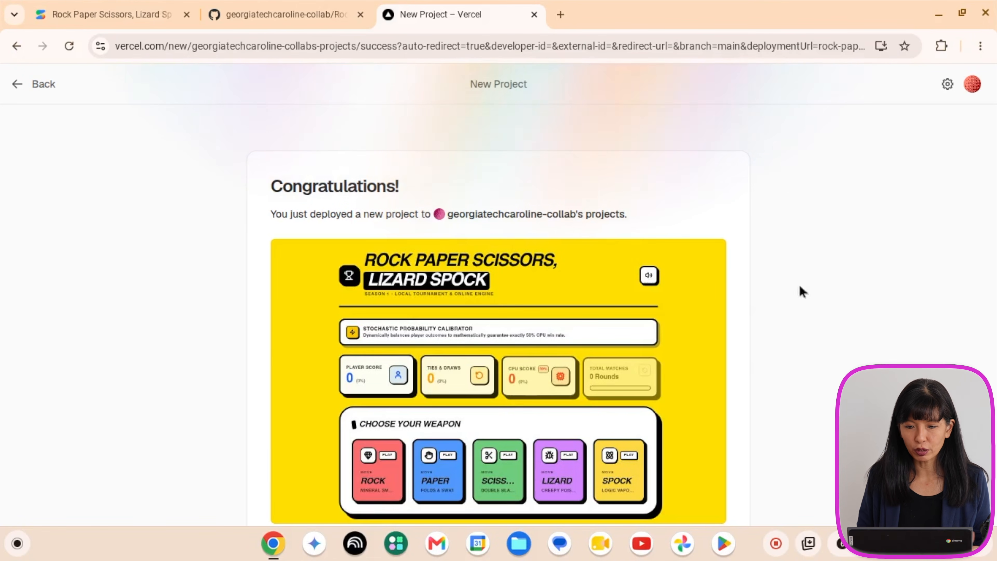
Step: Continue from the deployment page to the rock-paper-scissors project dashboard and open its public vercel.app domain
scroll(785, 287, down, 2)
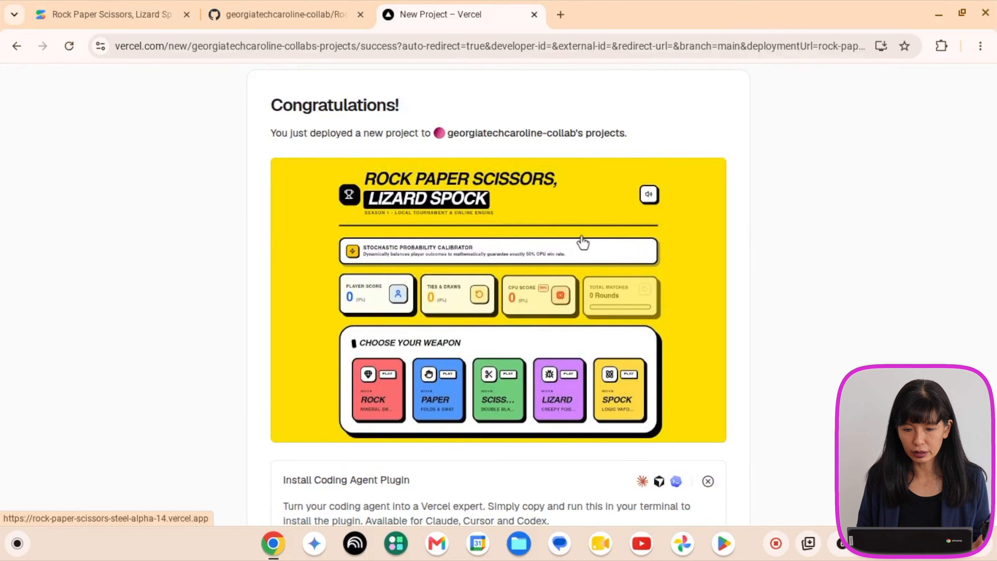
scroll(577, 259, down, 3)
scroll(577, 265, down, 5)
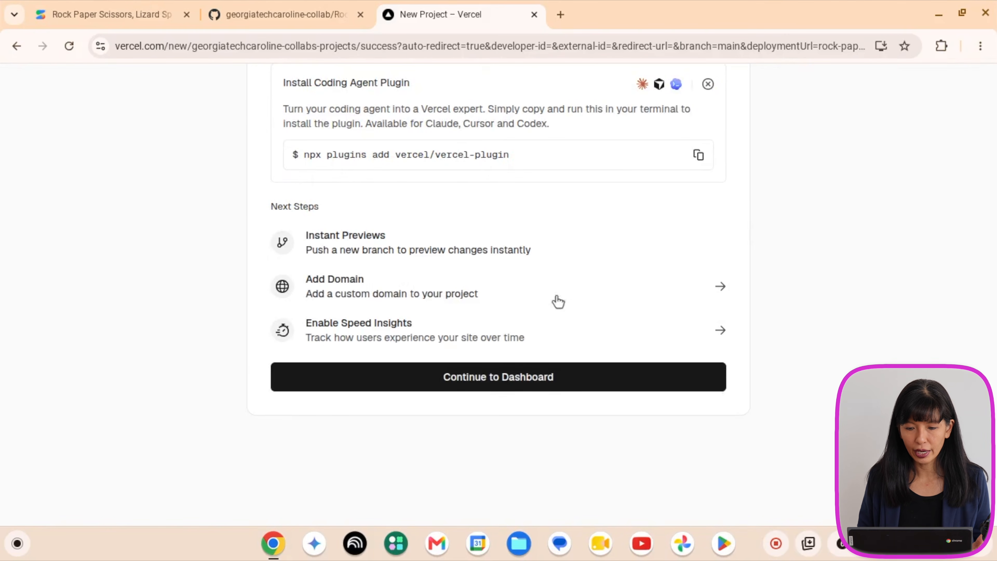
click(512, 379)
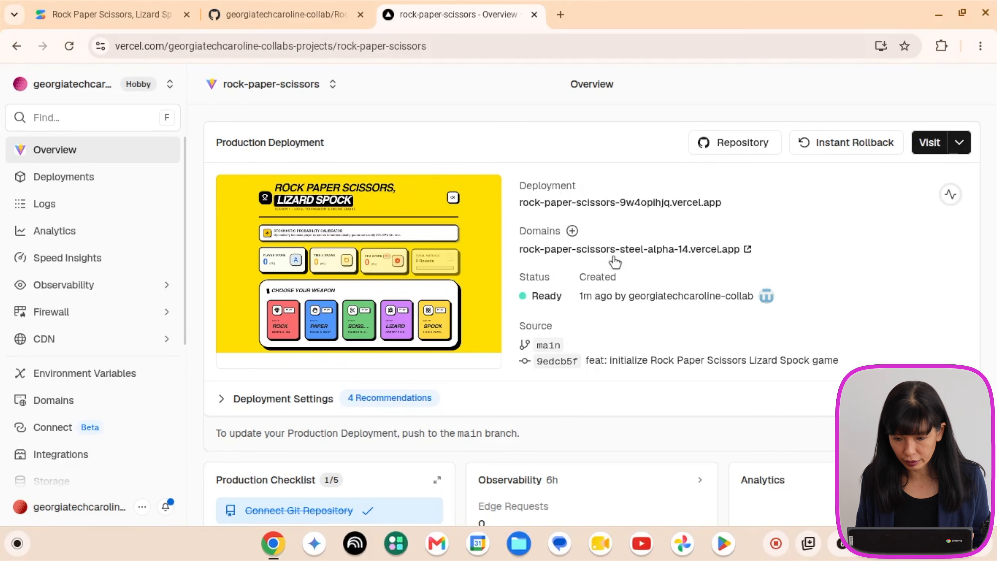
click(711, 254)
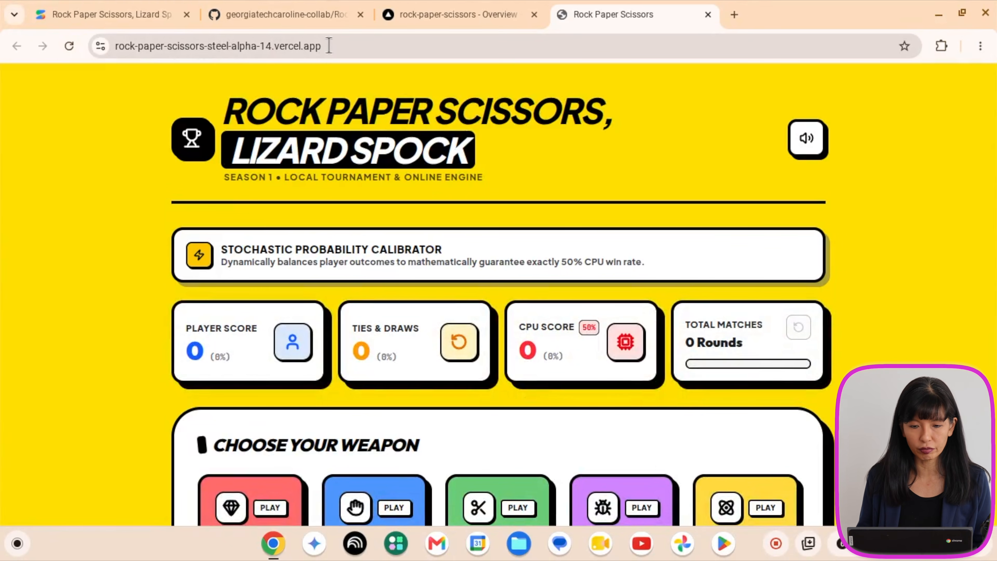
Step: Test the live game by playing three rounds with Scissors, Paper and Spock
scroll(443, 225, down, 9)
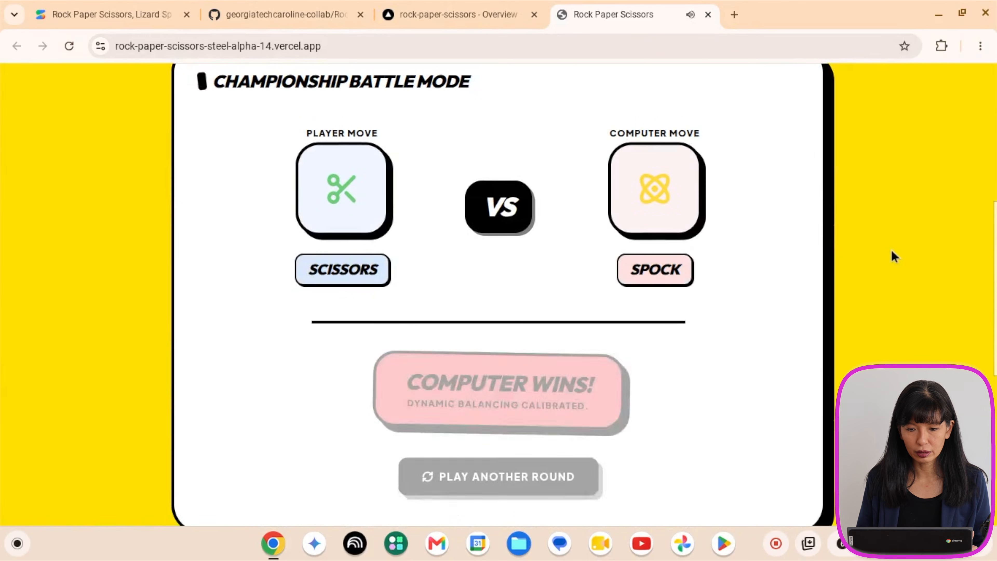
scroll(524, 296, down, 9)
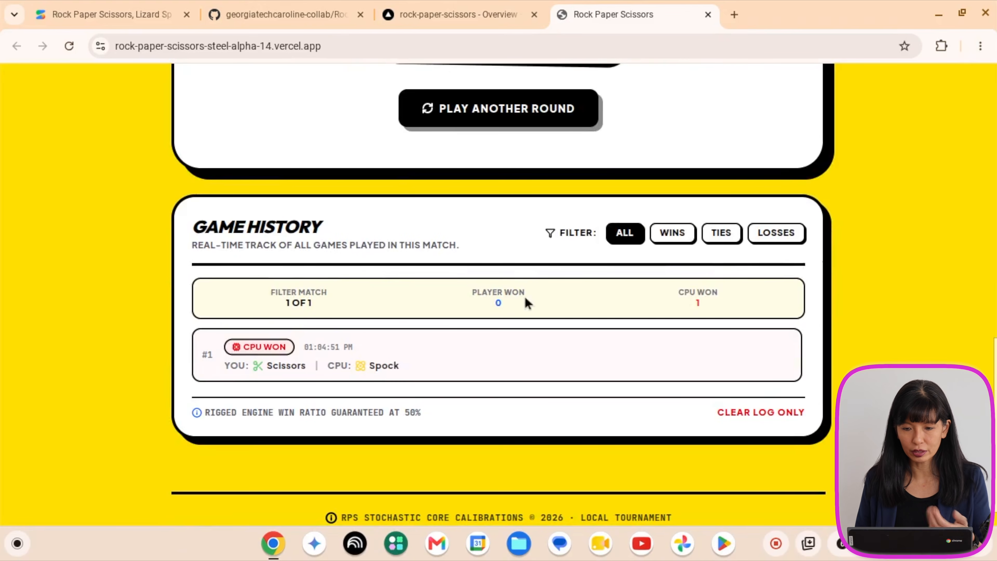
click(749, 415)
scroll(512, 158, down, 9)
click(510, 149)
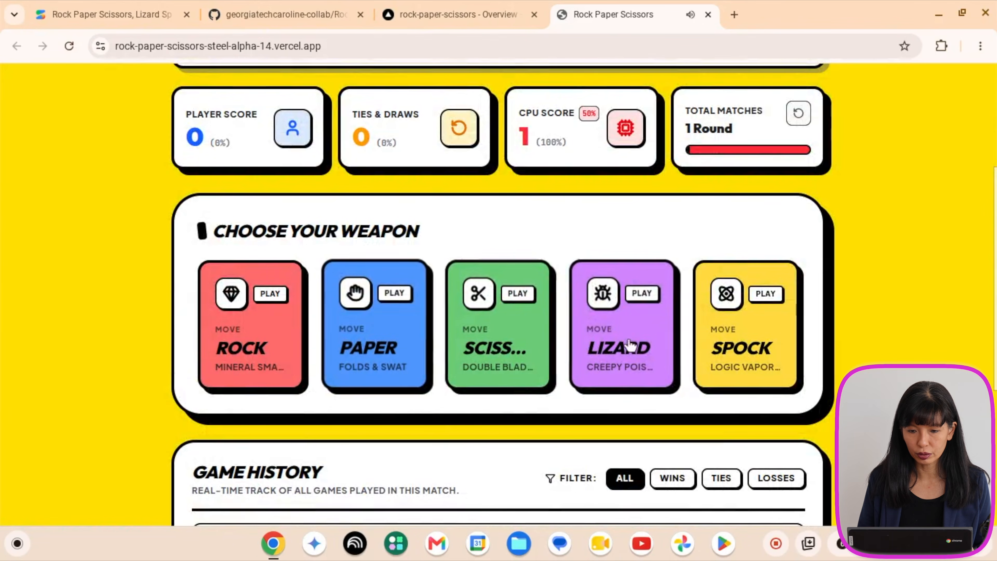
click(365, 338)
scroll(636, 371, down, 3)
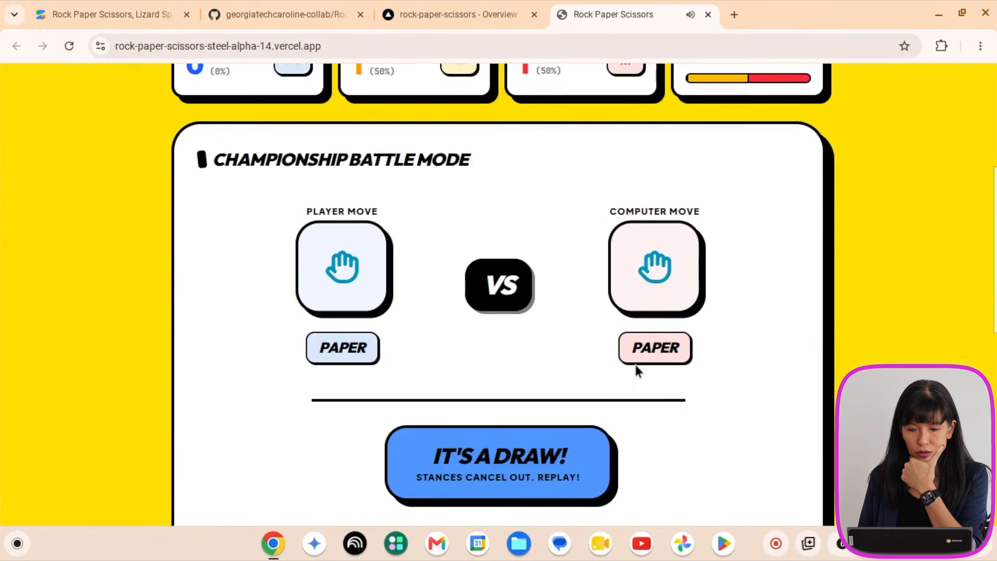
click(539, 499)
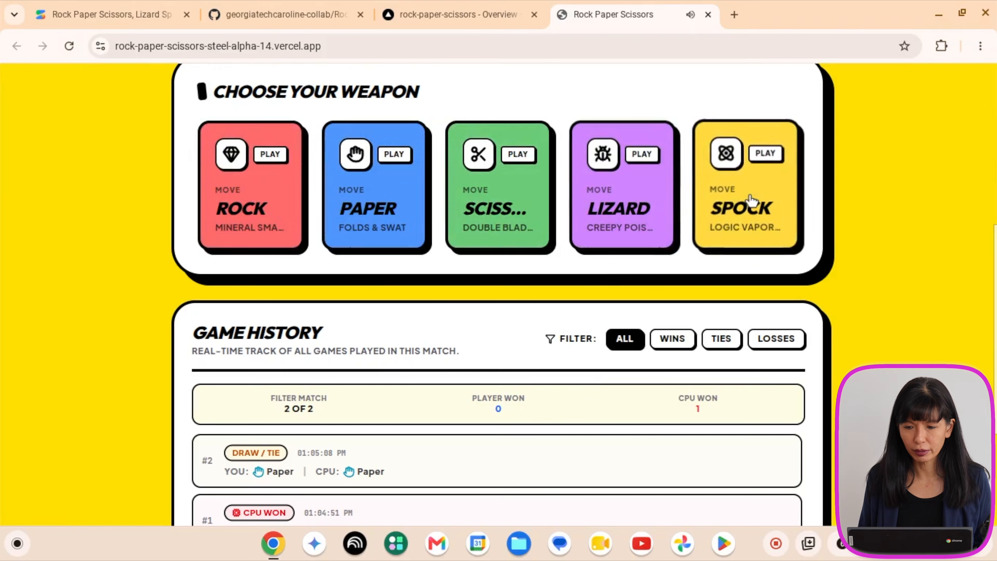
click(749, 201)
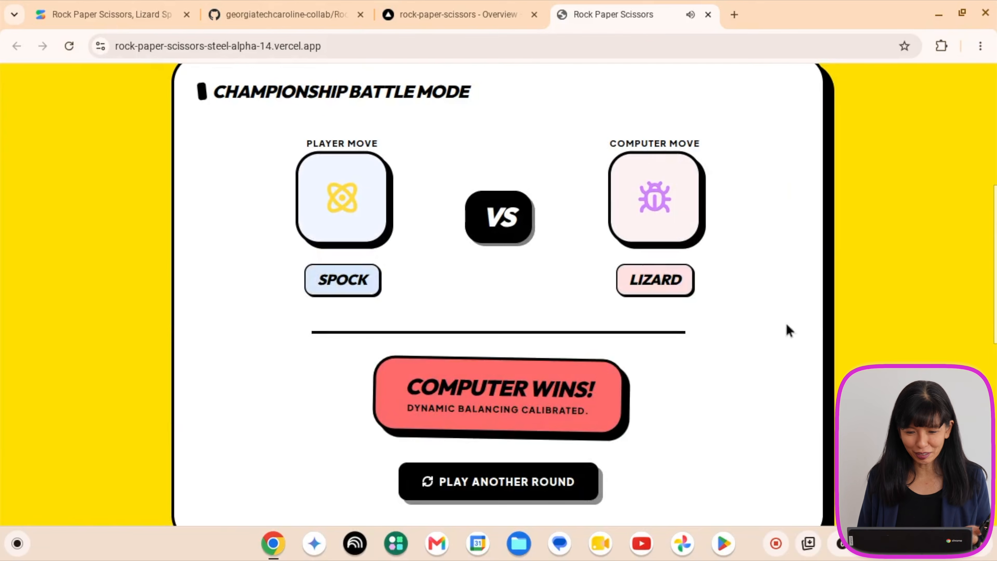
Step: Clear the game history log on the live site and accept the confirmation
scroll(368, 180, down, 10)
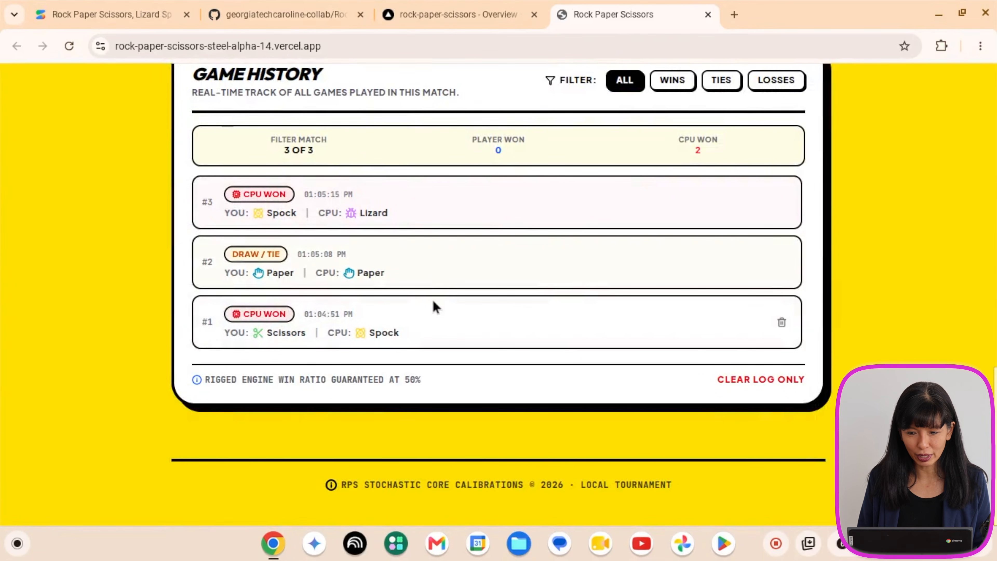
click(782, 381)
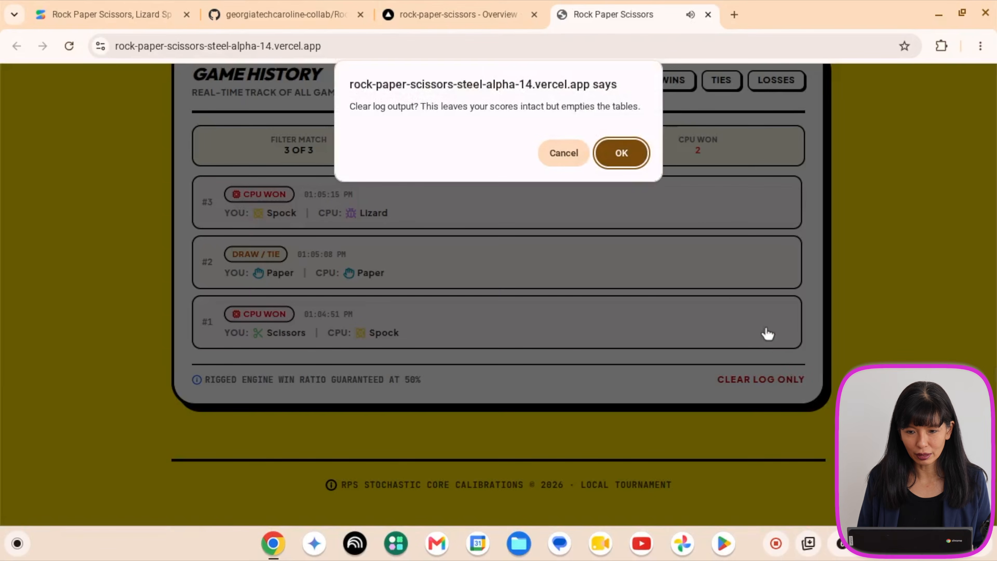
click(630, 154)
scroll(629, 186, up, 10)
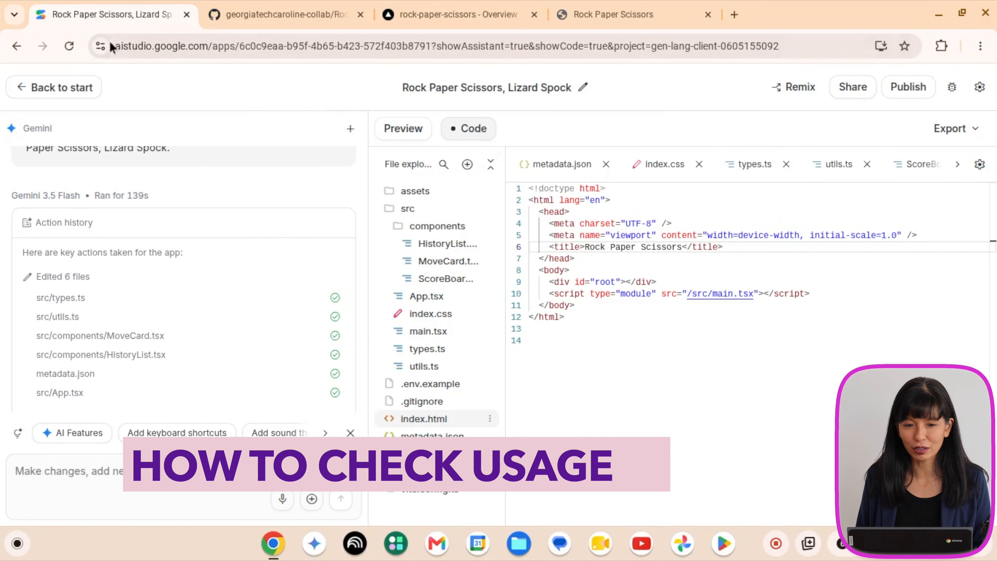
Step: Check the Gemini API usage, June 10 errors and rate limits in Google AI Studio's dashboard
click(64, 94)
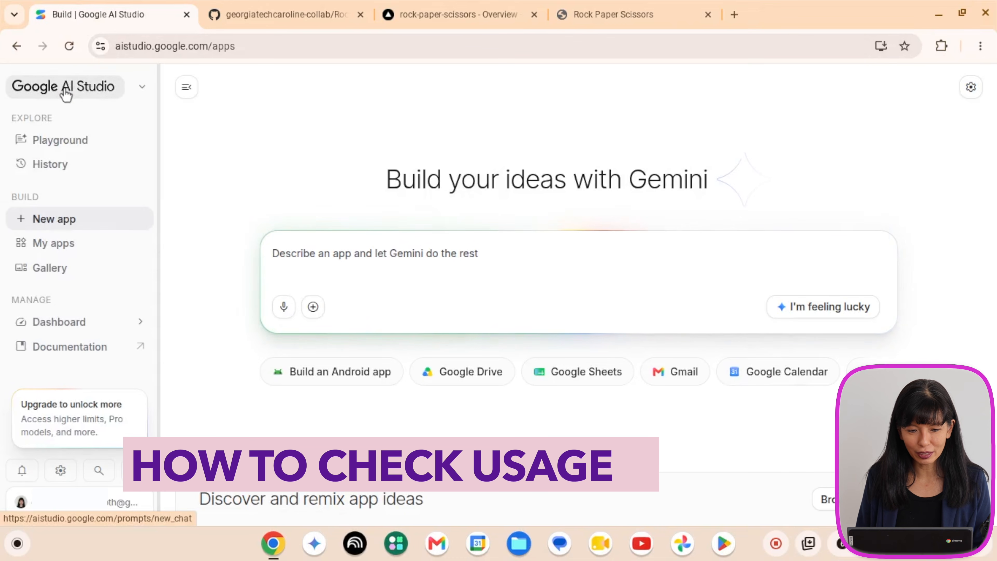
click(92, 321)
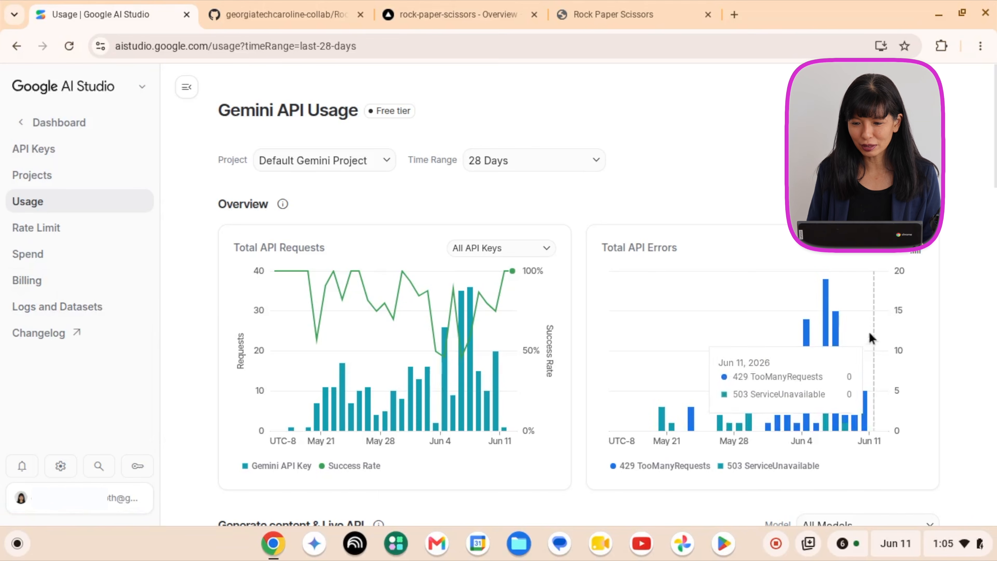
mouse_move(865, 404)
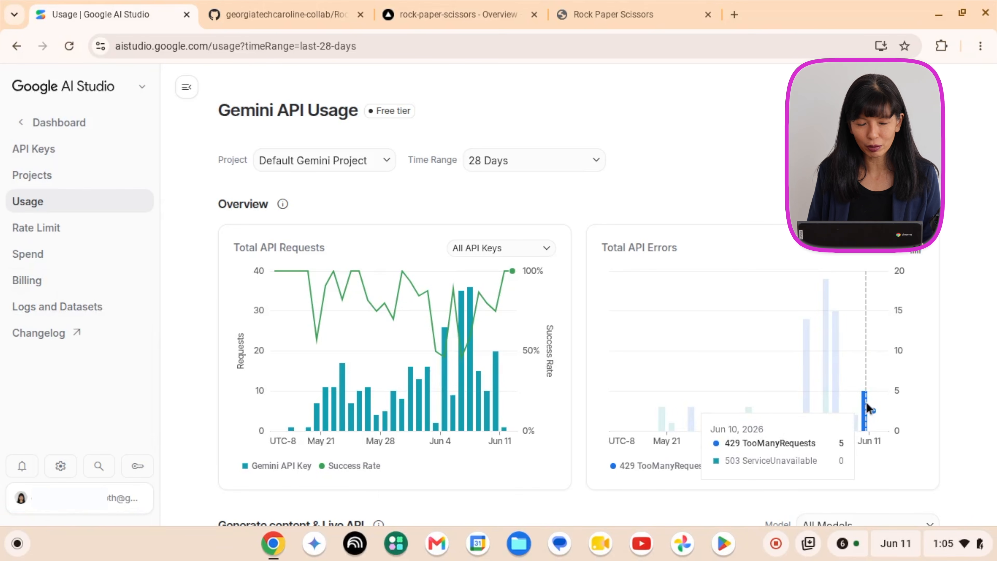
click(74, 234)
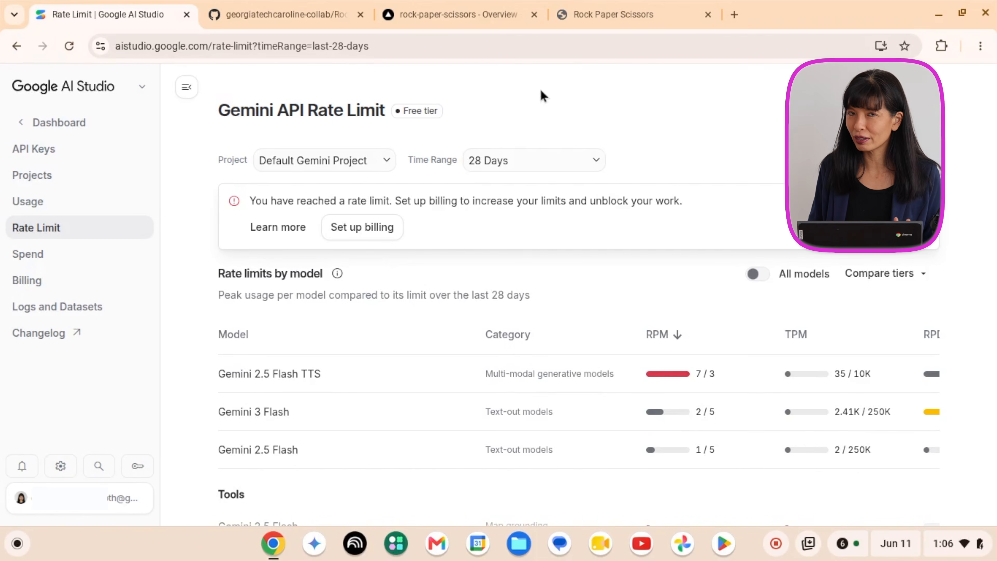
Step: Switch to the Vercel project overview and open godaddy.com in a new browser tab
click(457, 17)
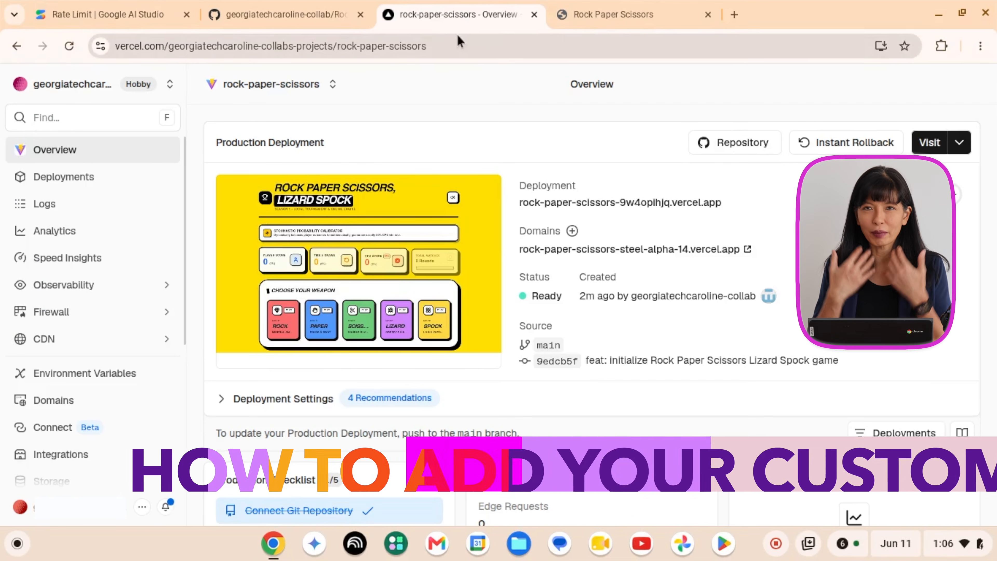
click(734, 15)
text(godaddy.com)
key(Return)
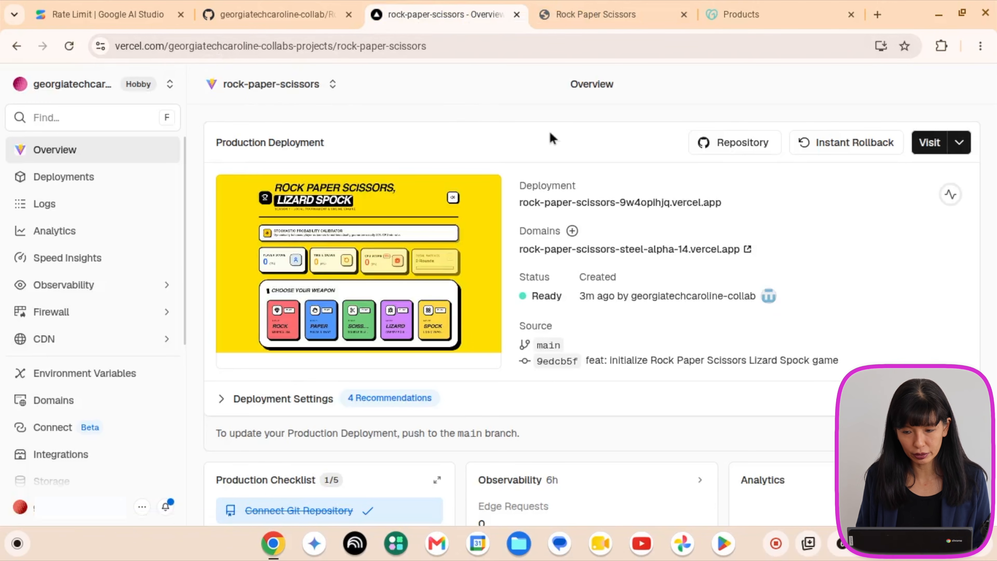
Step: Add the rock subdomain of the existing .us domain to the Vercel project, connected to the Production environment
scroll(552, 138, down, 5)
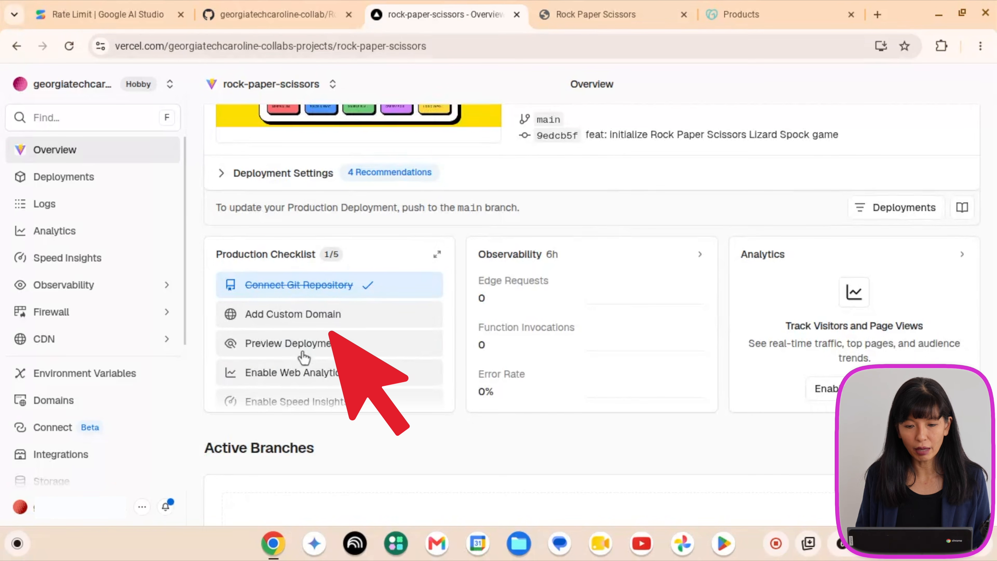
click(305, 315)
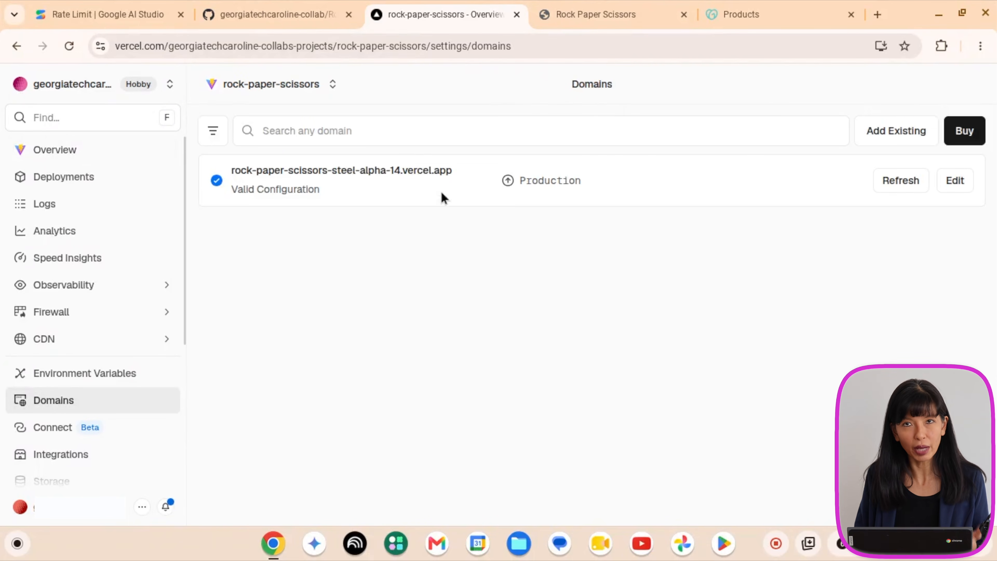
click(968, 136)
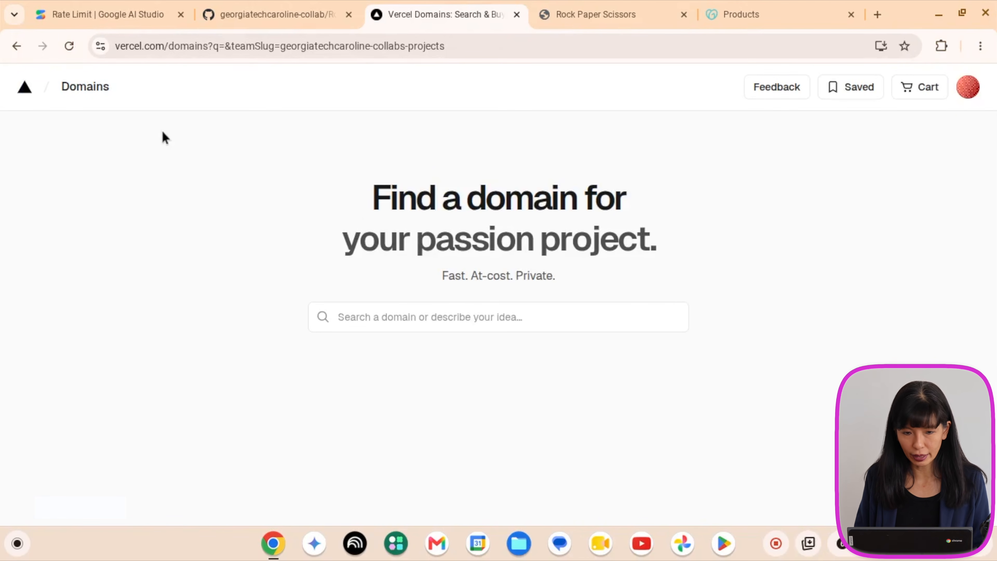
click(16, 46)
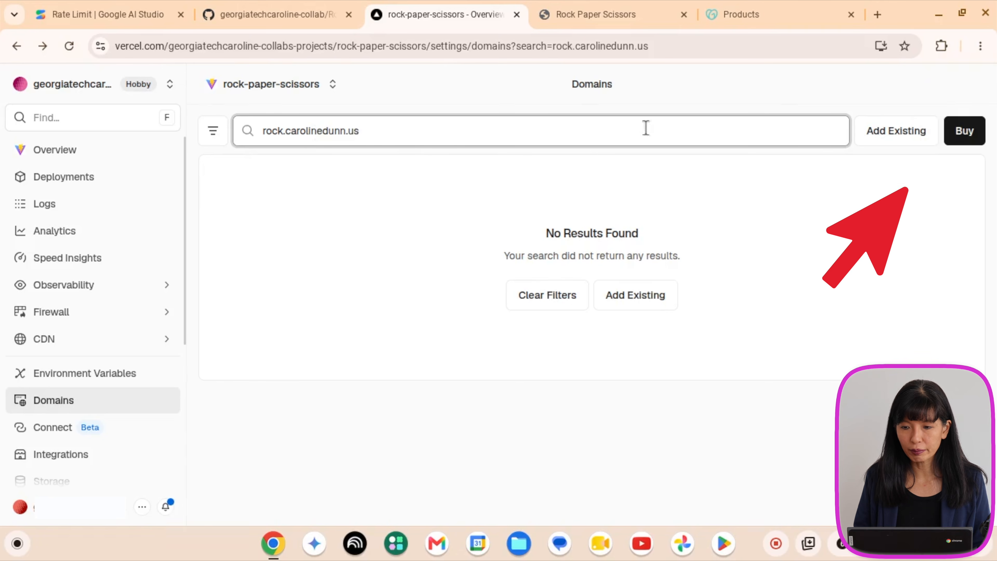
click(885, 137)
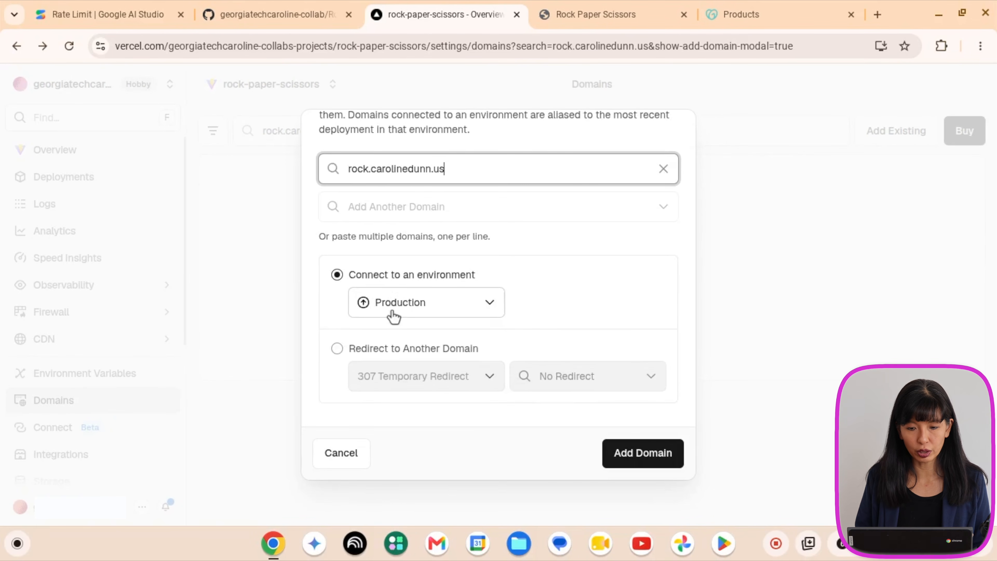
click(661, 456)
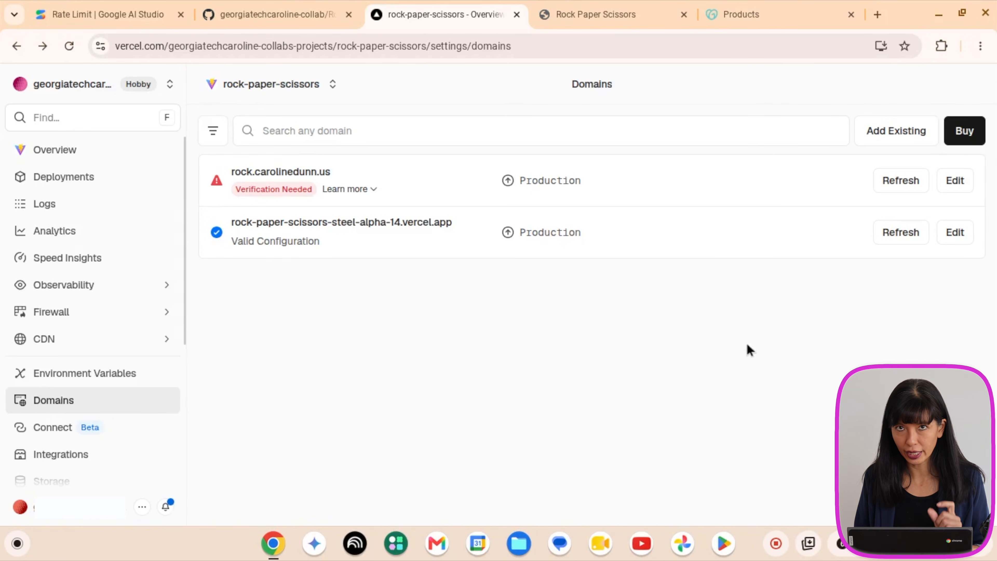
Step: Copy the CNAME value from the rock subdomain's required DNS records and open the .us domain's DNS management in GoDaddy
click(352, 192)
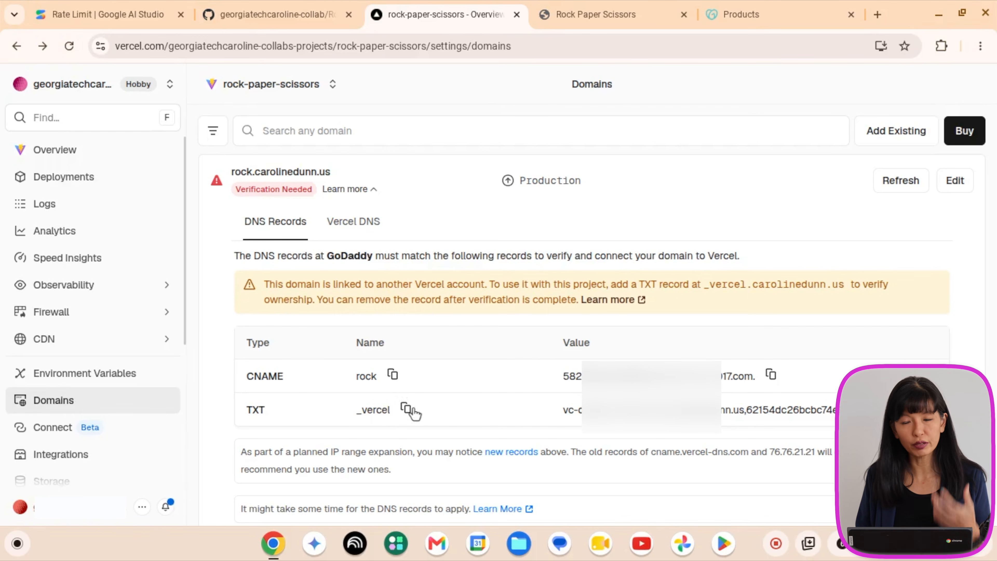
click(774, 376)
click(737, 14)
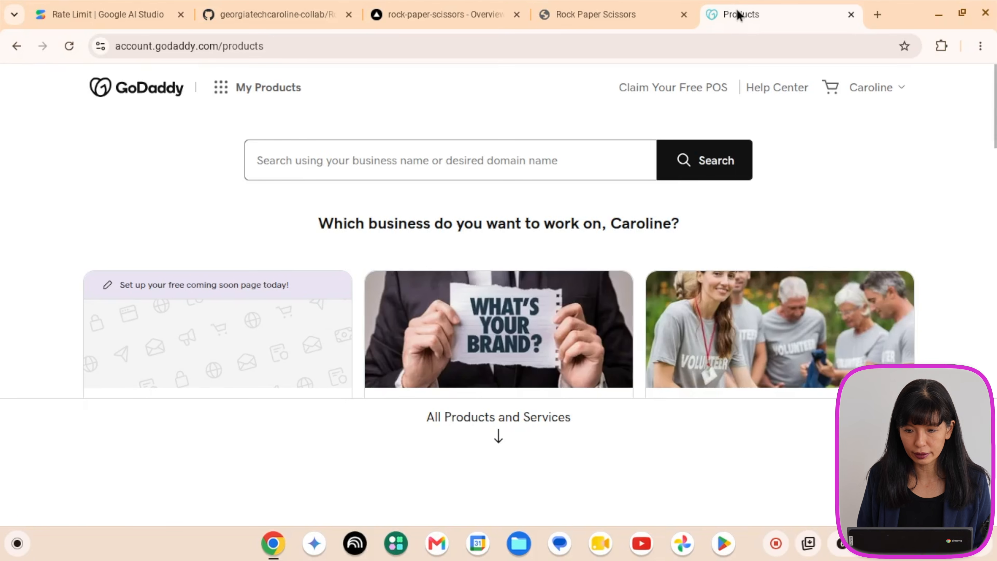
scroll(717, 183, down, 12)
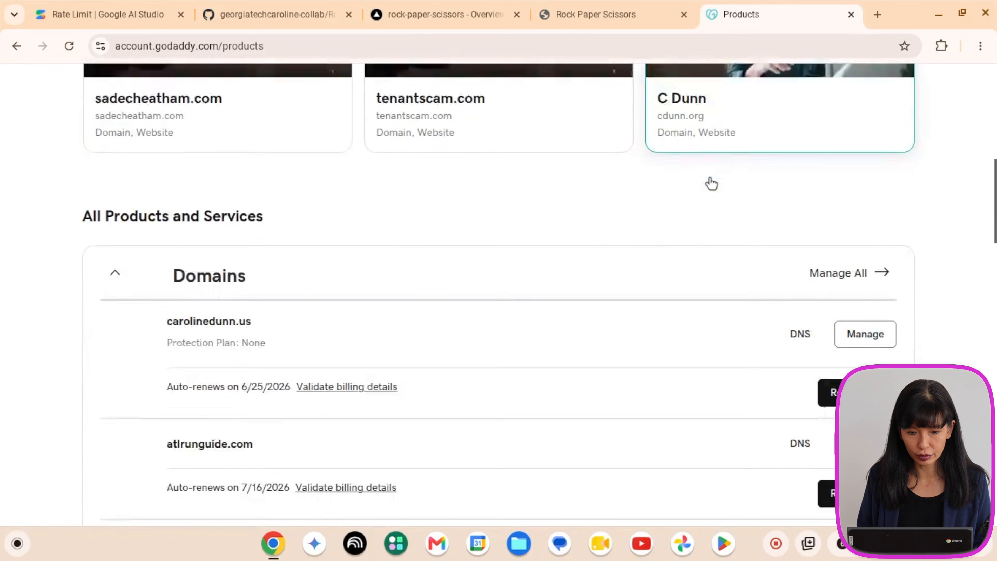
click(790, 302)
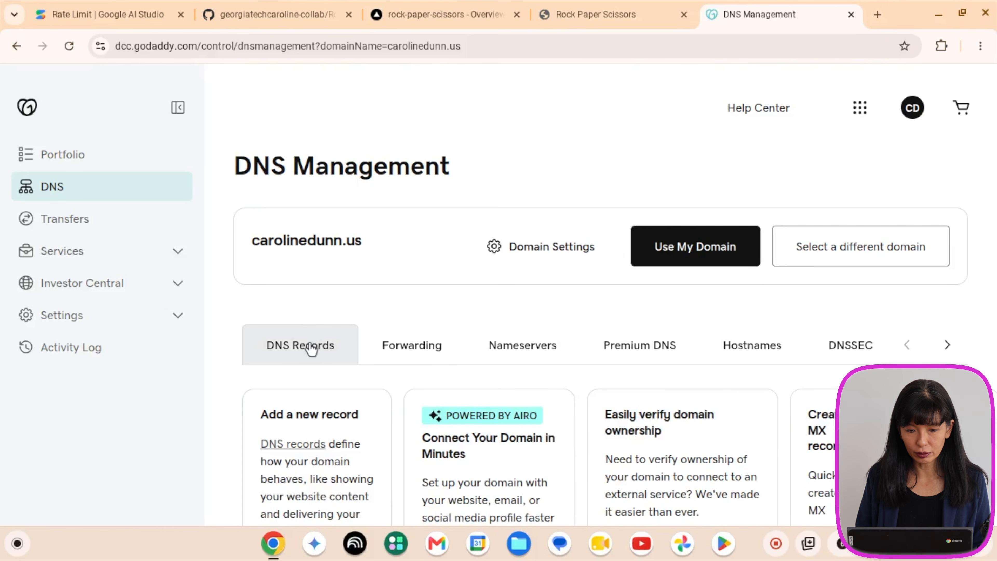
Step: Fill in a new DNS record of type CNAME with the name "rock" and paste the copied value
scroll(311, 346, down, 3)
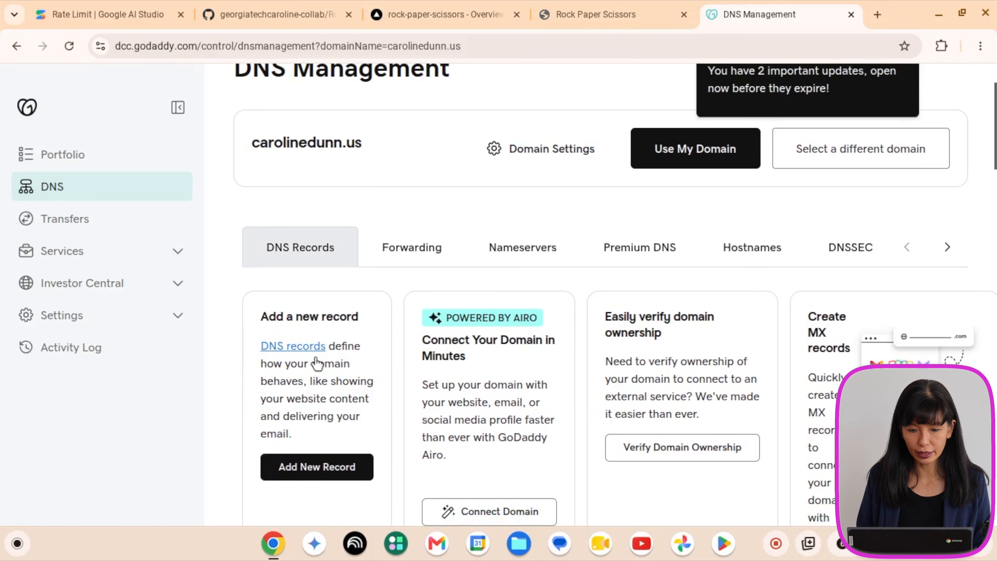
click(329, 473)
click(329, 310)
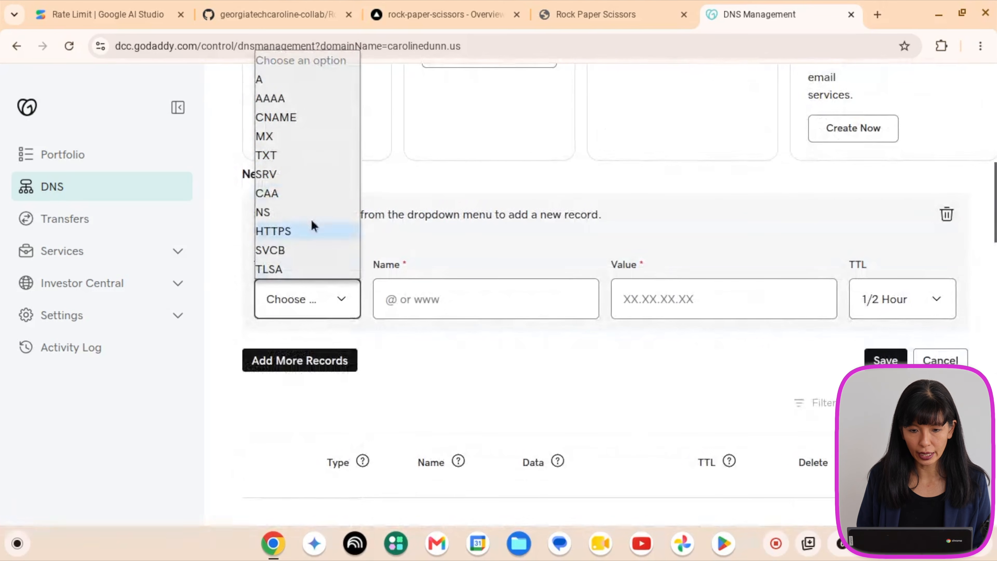
click(283, 118)
click(485, 302)
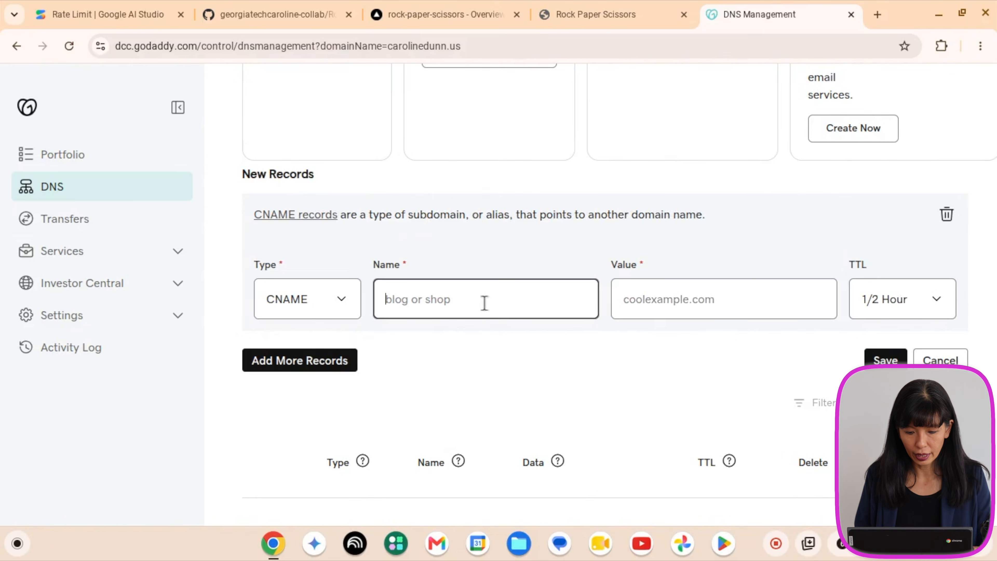
text(rock)
key(Tab)
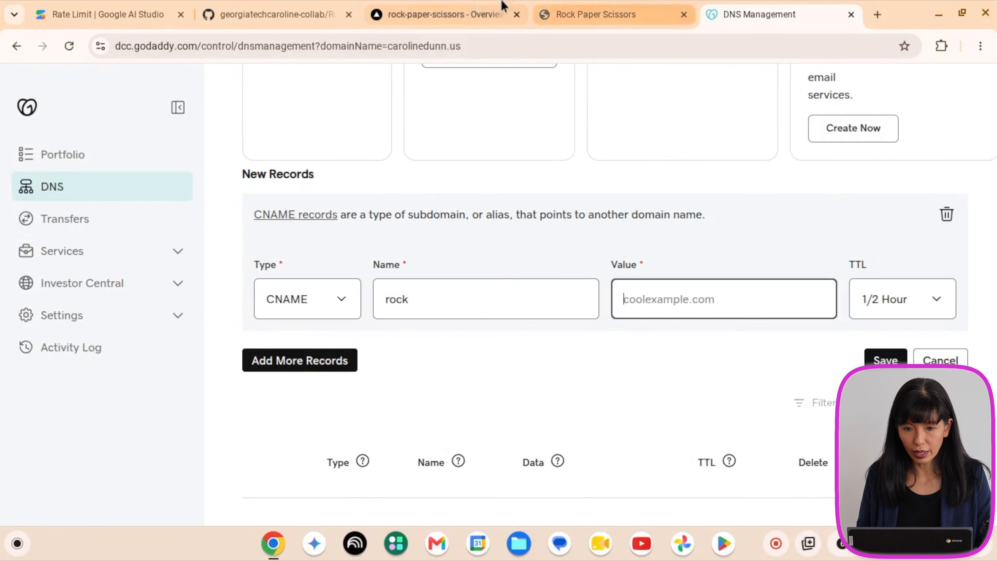
right_click(723, 296)
click(793, 334)
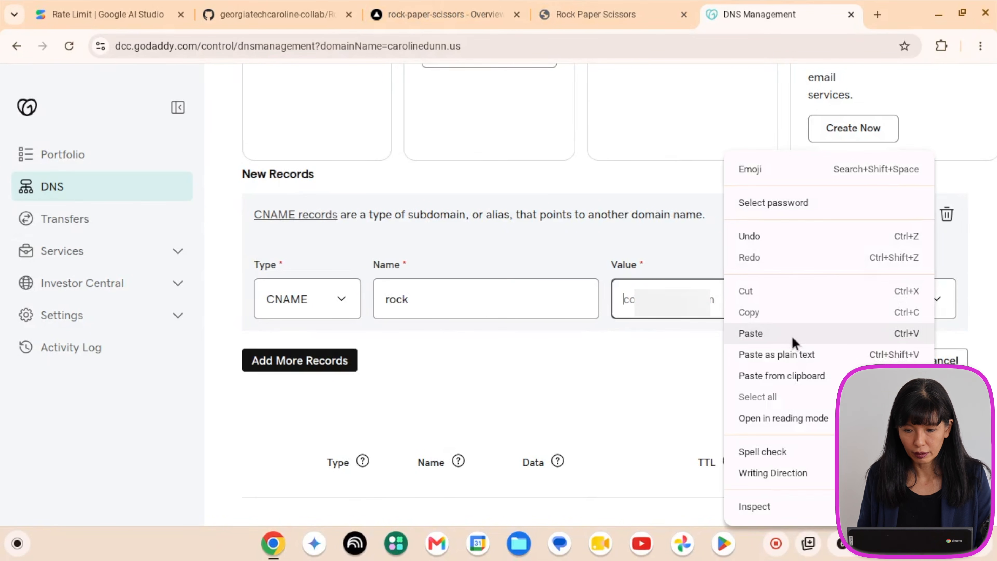
Step: Recopy the CNAME value from Vercel into the rock record's value and add a second new DNS record of type TXT
click(408, 20)
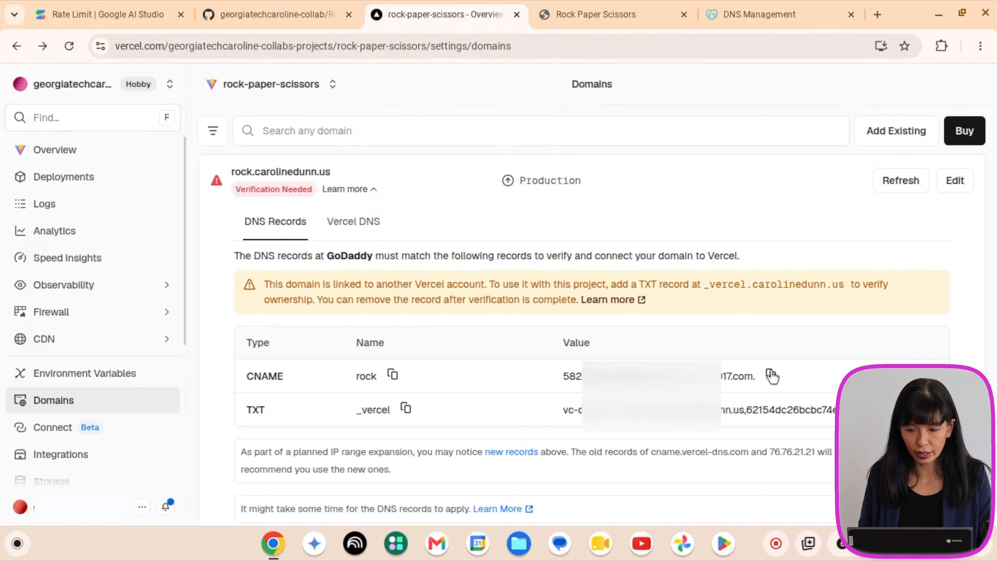
click(759, 18)
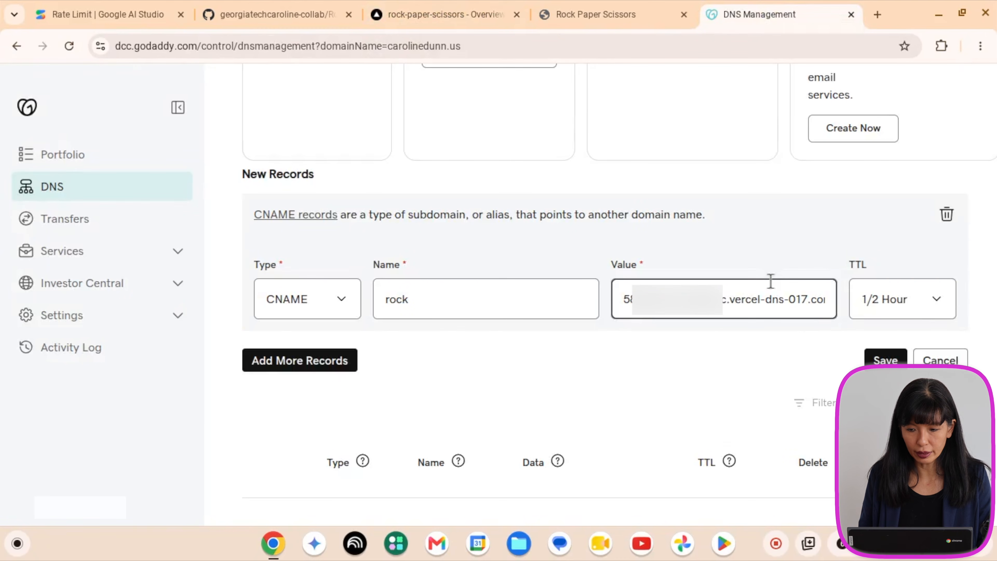
click(295, 360)
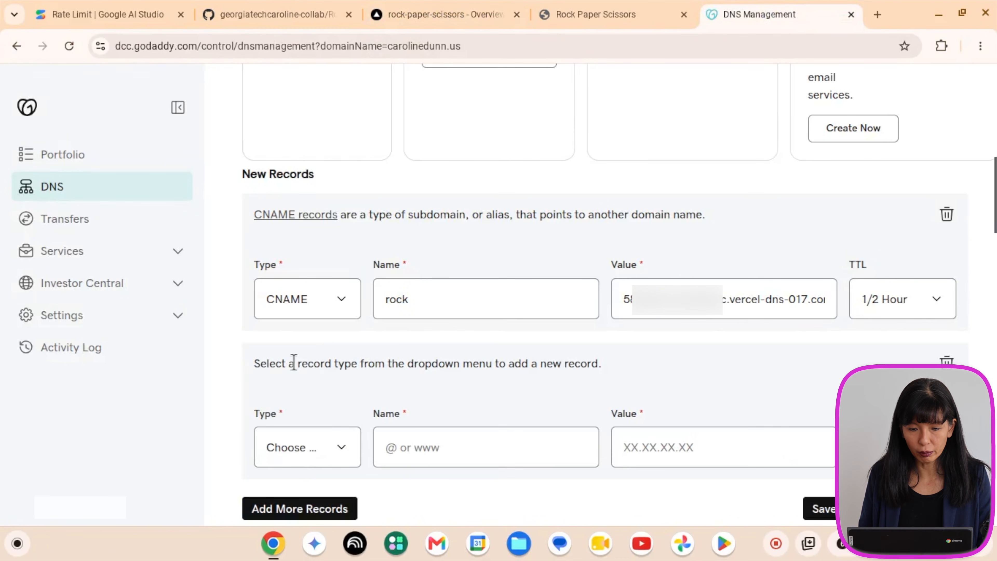
click(302, 451)
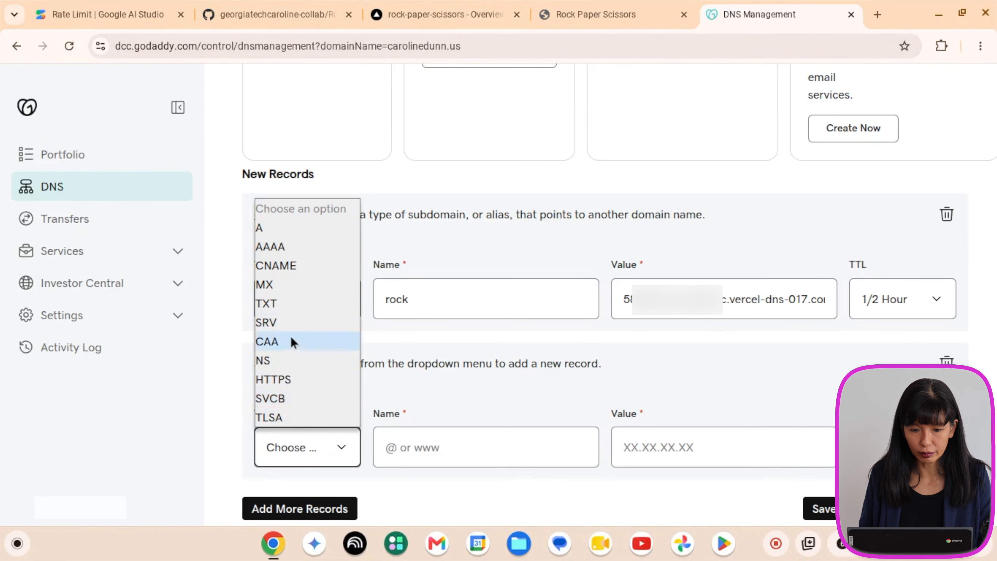
click(291, 304)
Step: Copy the TXT record's name "_vercel" from Vercel's required DNS records and paste it as the new TXT record's name in GoDaddy
click(446, 15)
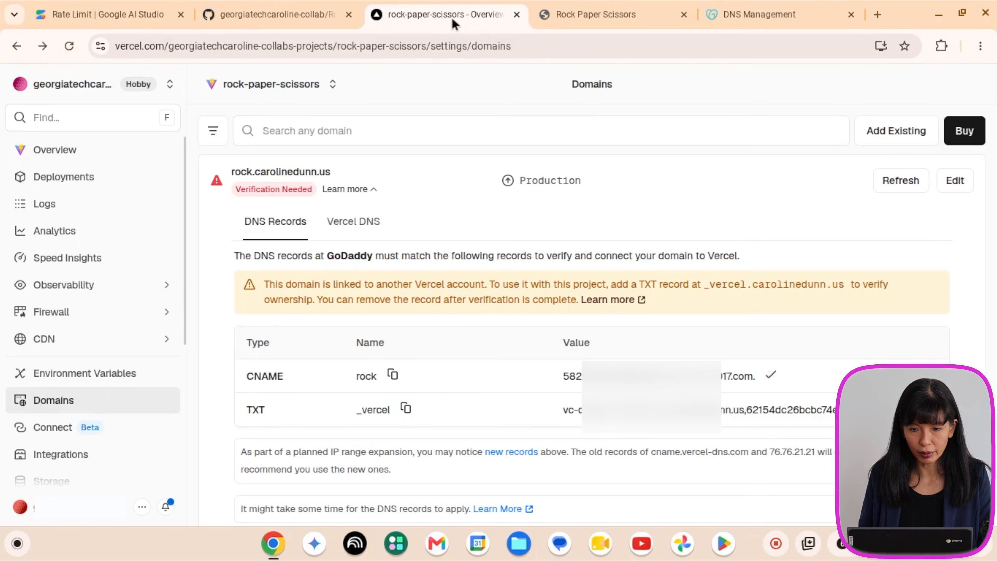
click(406, 409)
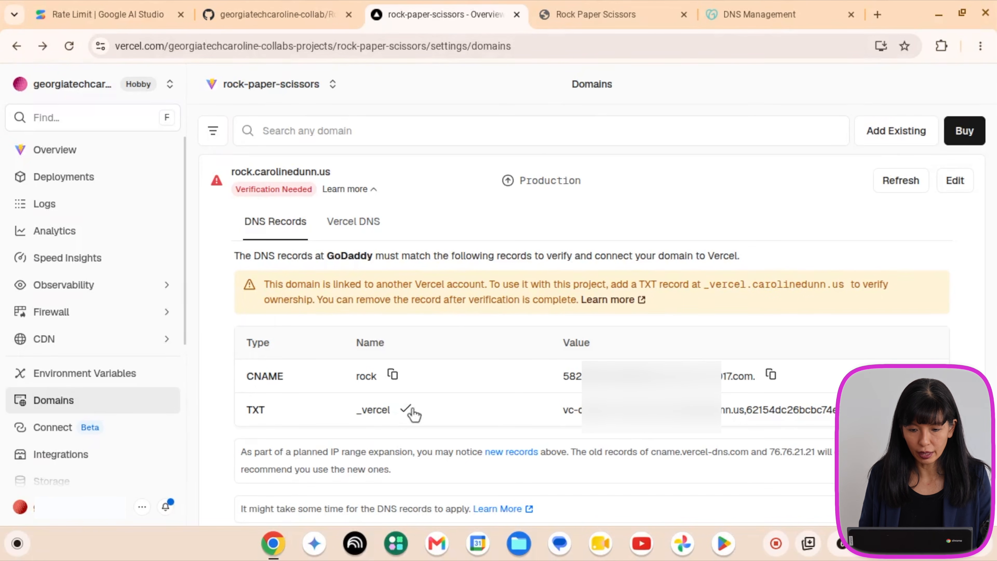
click(741, 16)
click(486, 448)
key(ctrl+v)
click(701, 447)
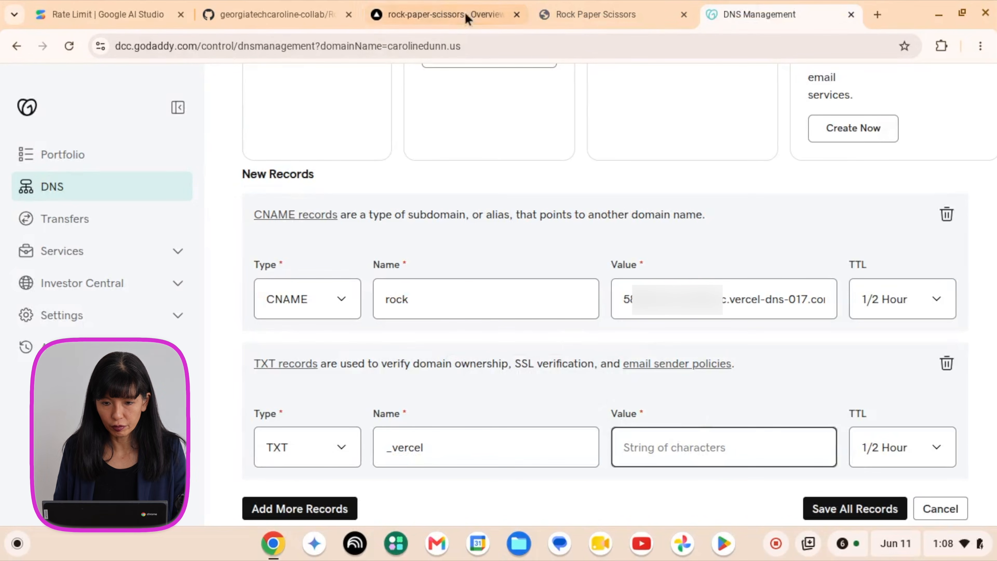
Step: Copy the TXT domain verification value from Vercel into the _vercel record's value in GoDaddy and save all new DNS records
click(419, 16)
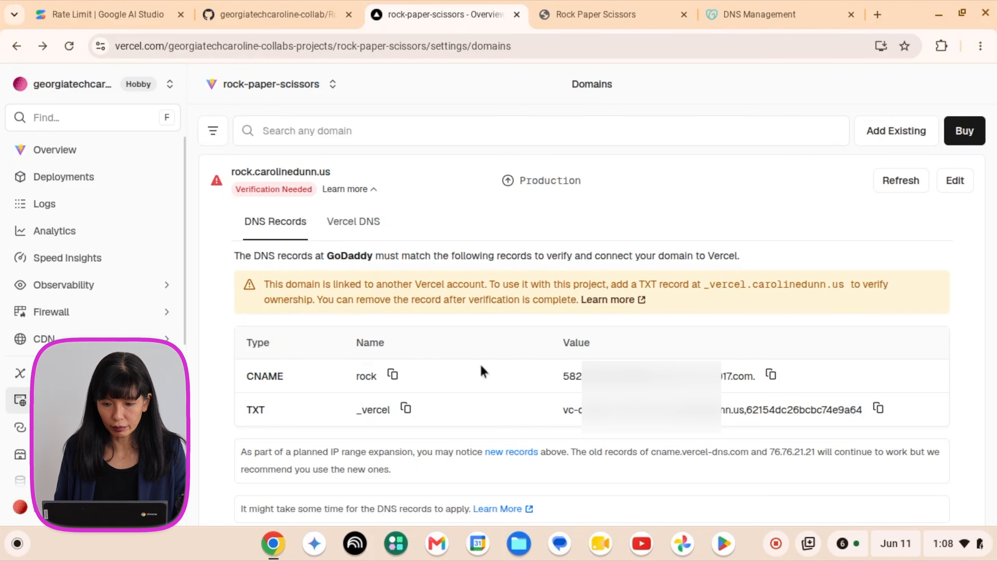
click(882, 410)
click(759, 14)
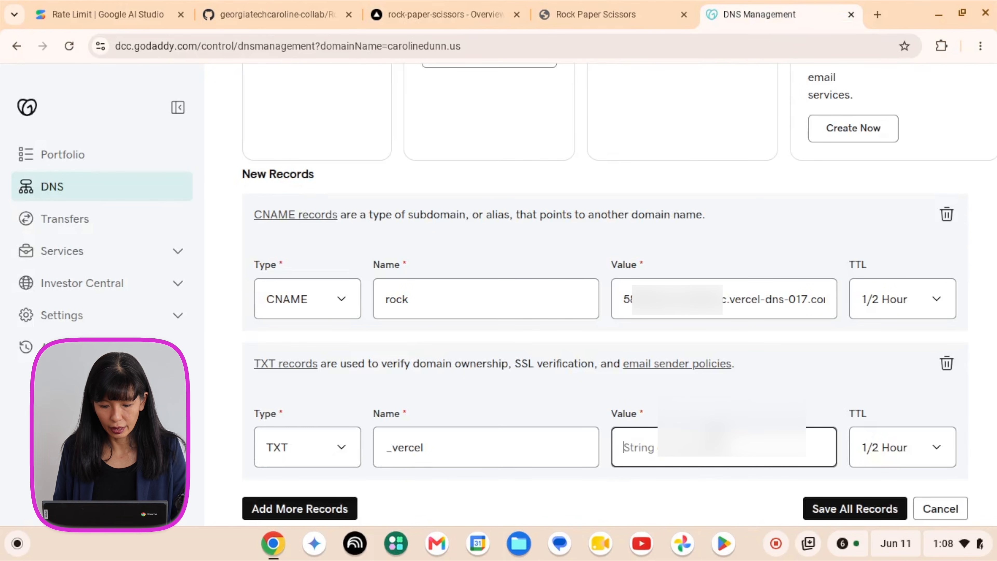
key(ctrl+v)
scroll(741, 472, down, 1)
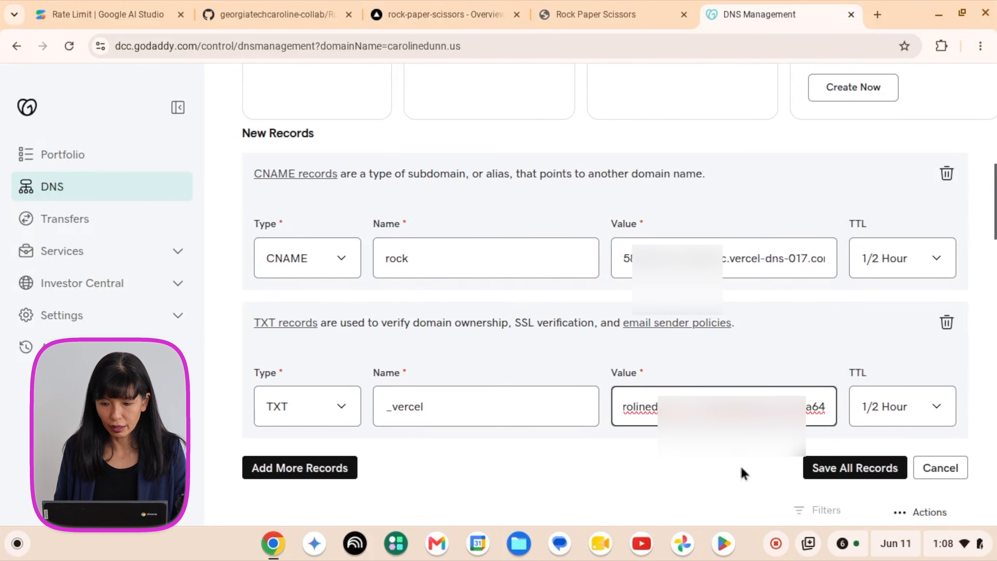
click(837, 476)
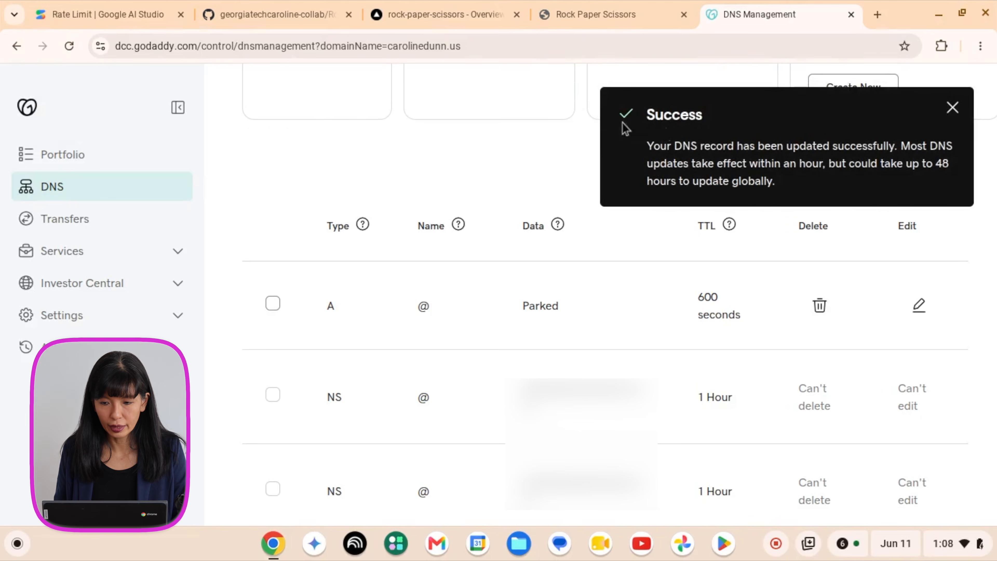
Step: Refresh the rock subdomain's verification in Vercel and open the subdomain to view the published game and its address
click(447, 15)
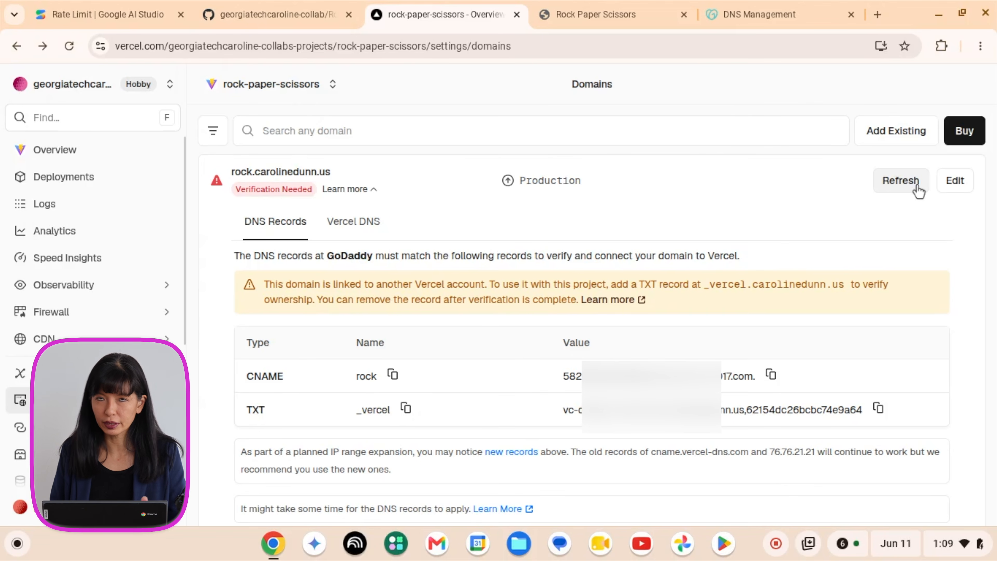
click(908, 184)
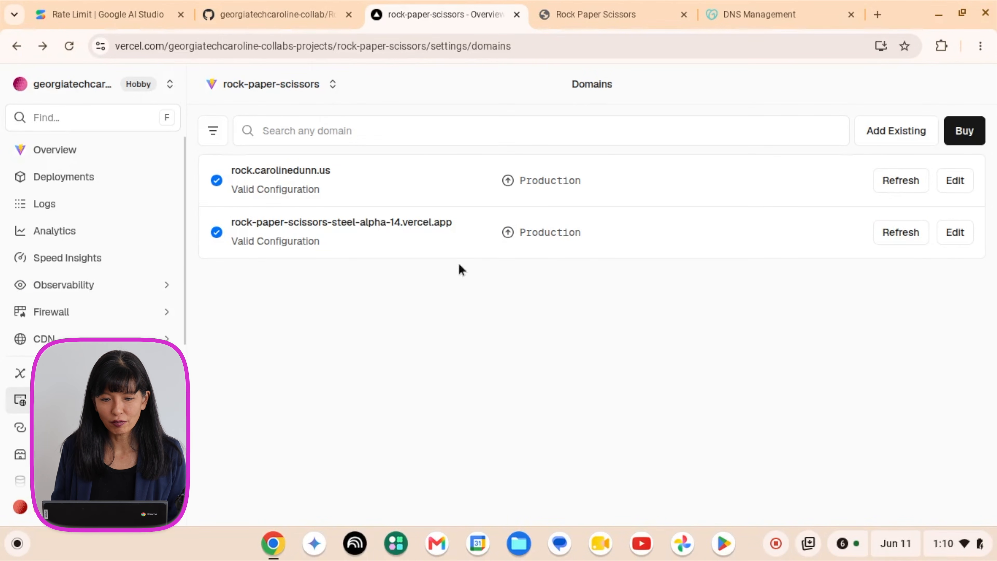
click(276, 173)
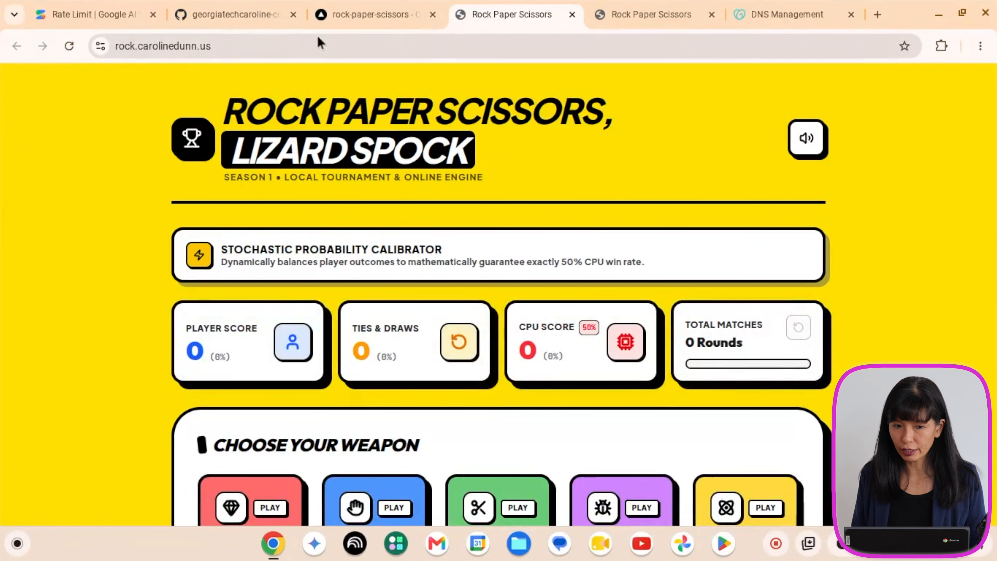
scroll(558, 261, down, 8)
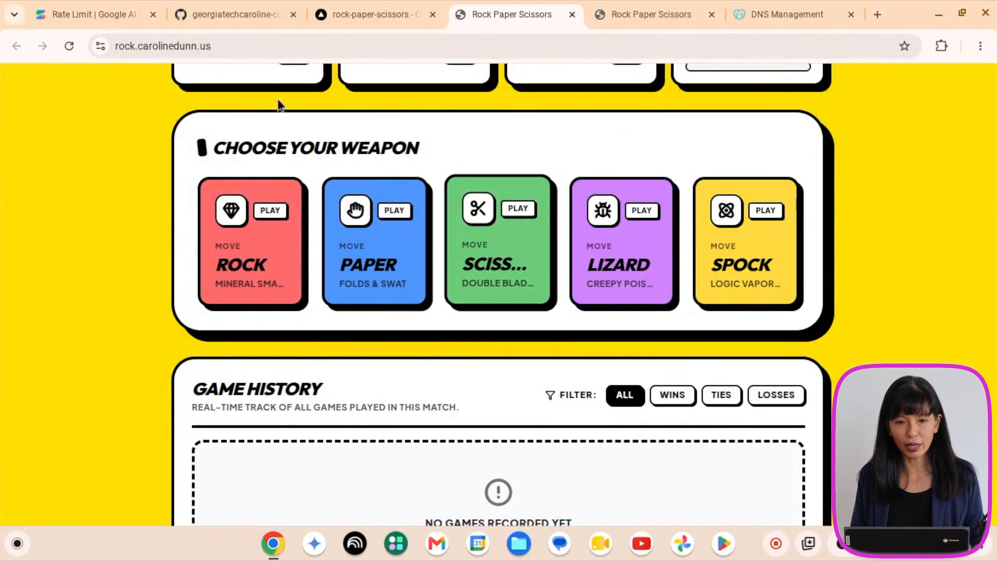
click(273, 48)
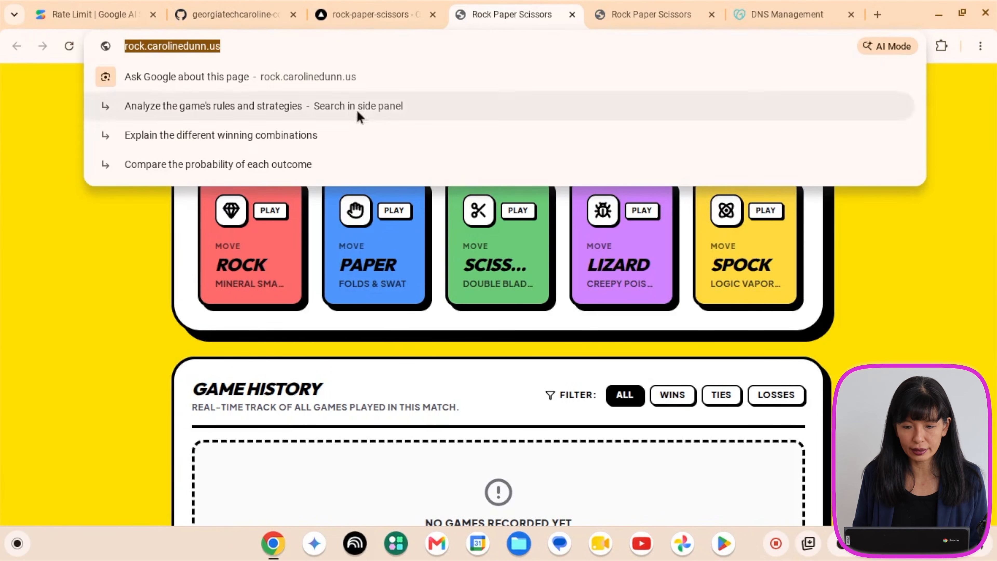
click(534, 281)
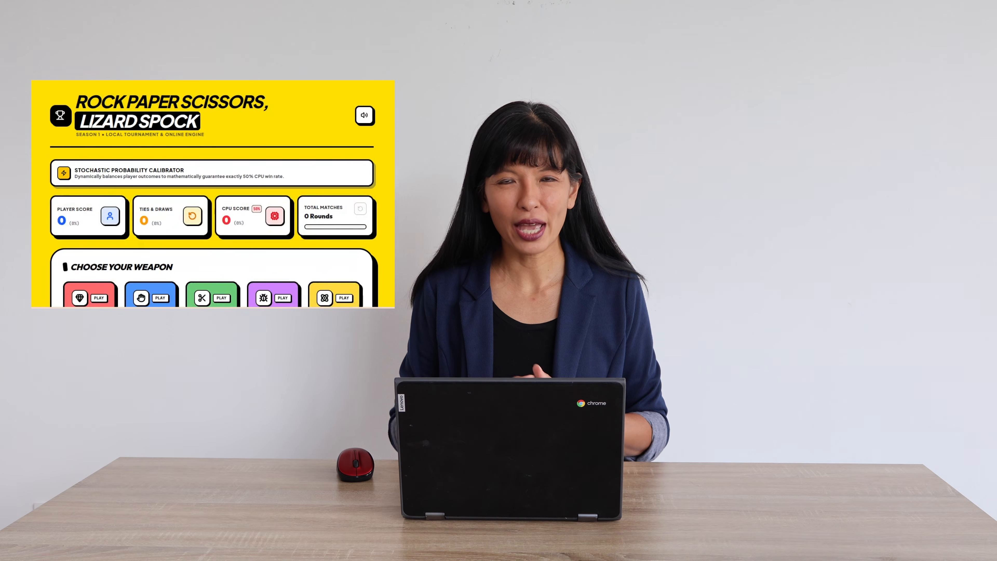
scroll(227, 177, down, 4)
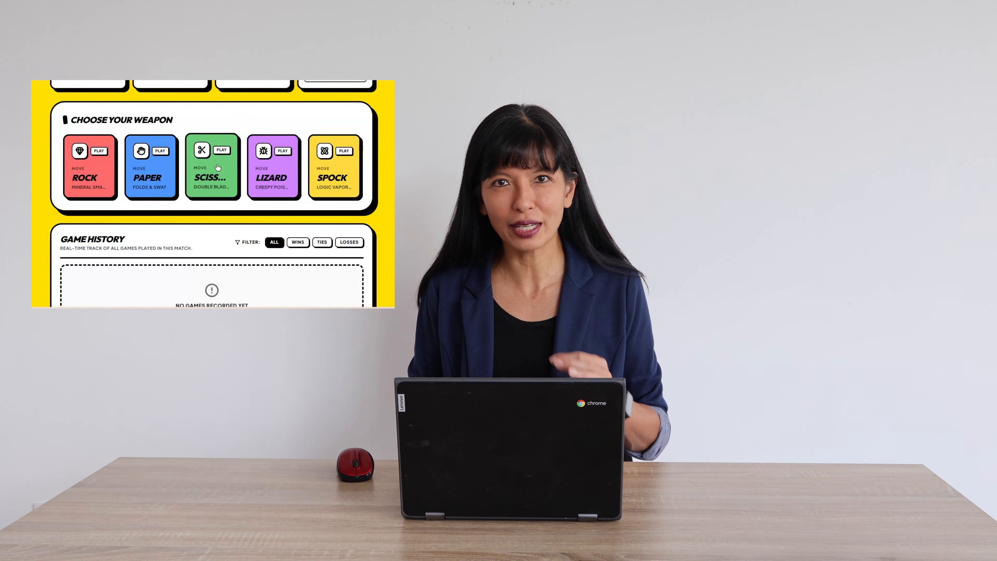
click(226, 176)
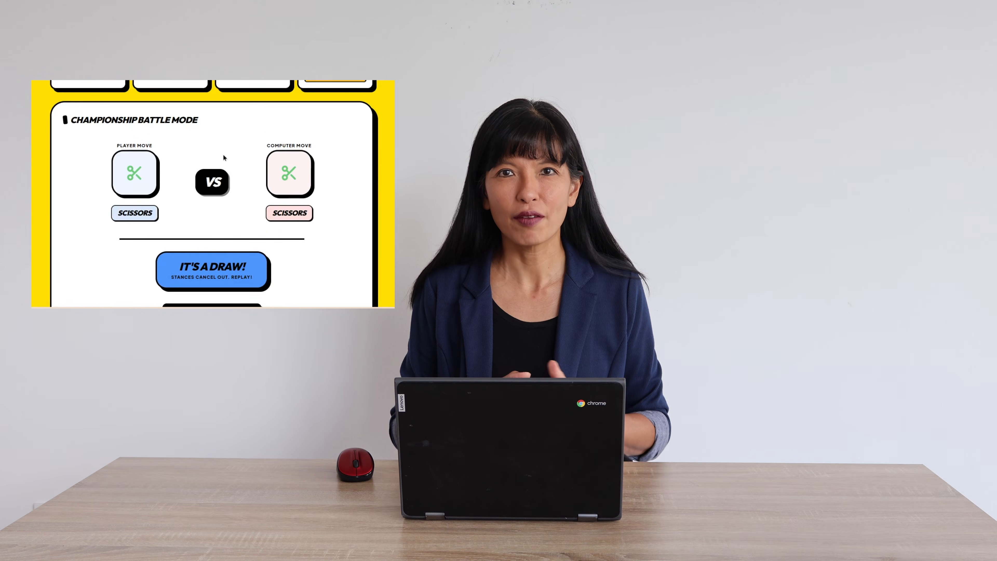
scroll(235, 188, down, 4)
scroll(235, 188, up, 8)
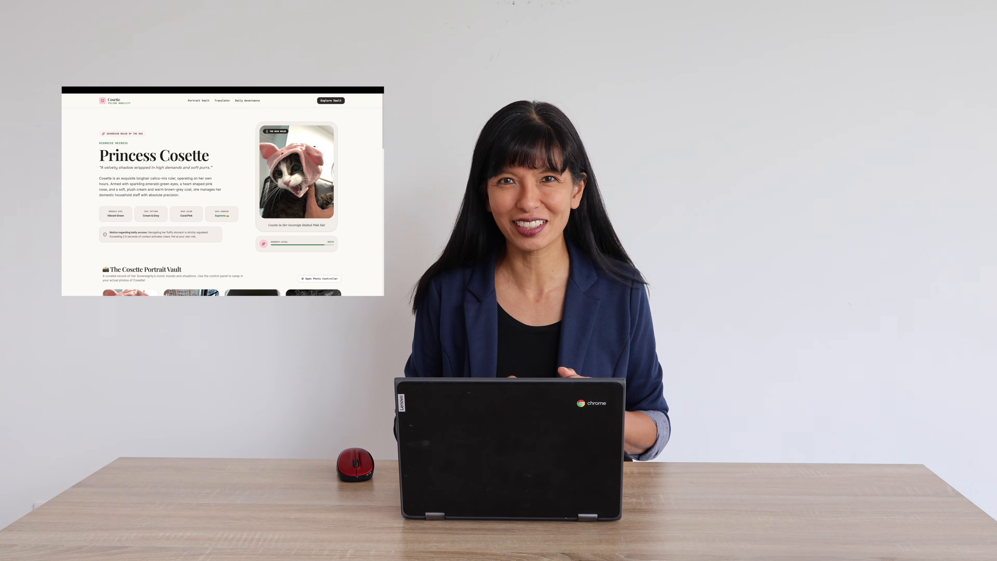
scroll(223, 201, down, 8)
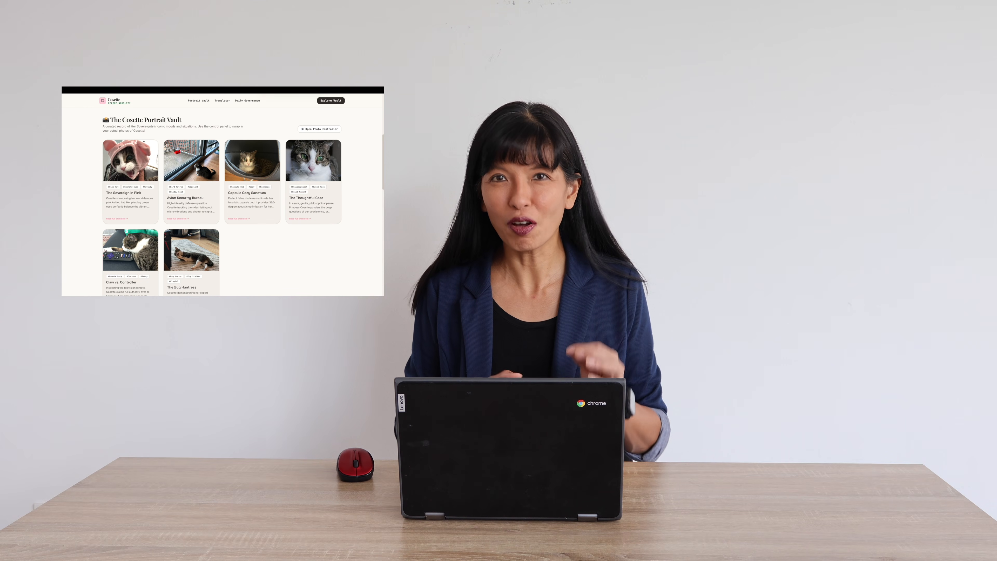